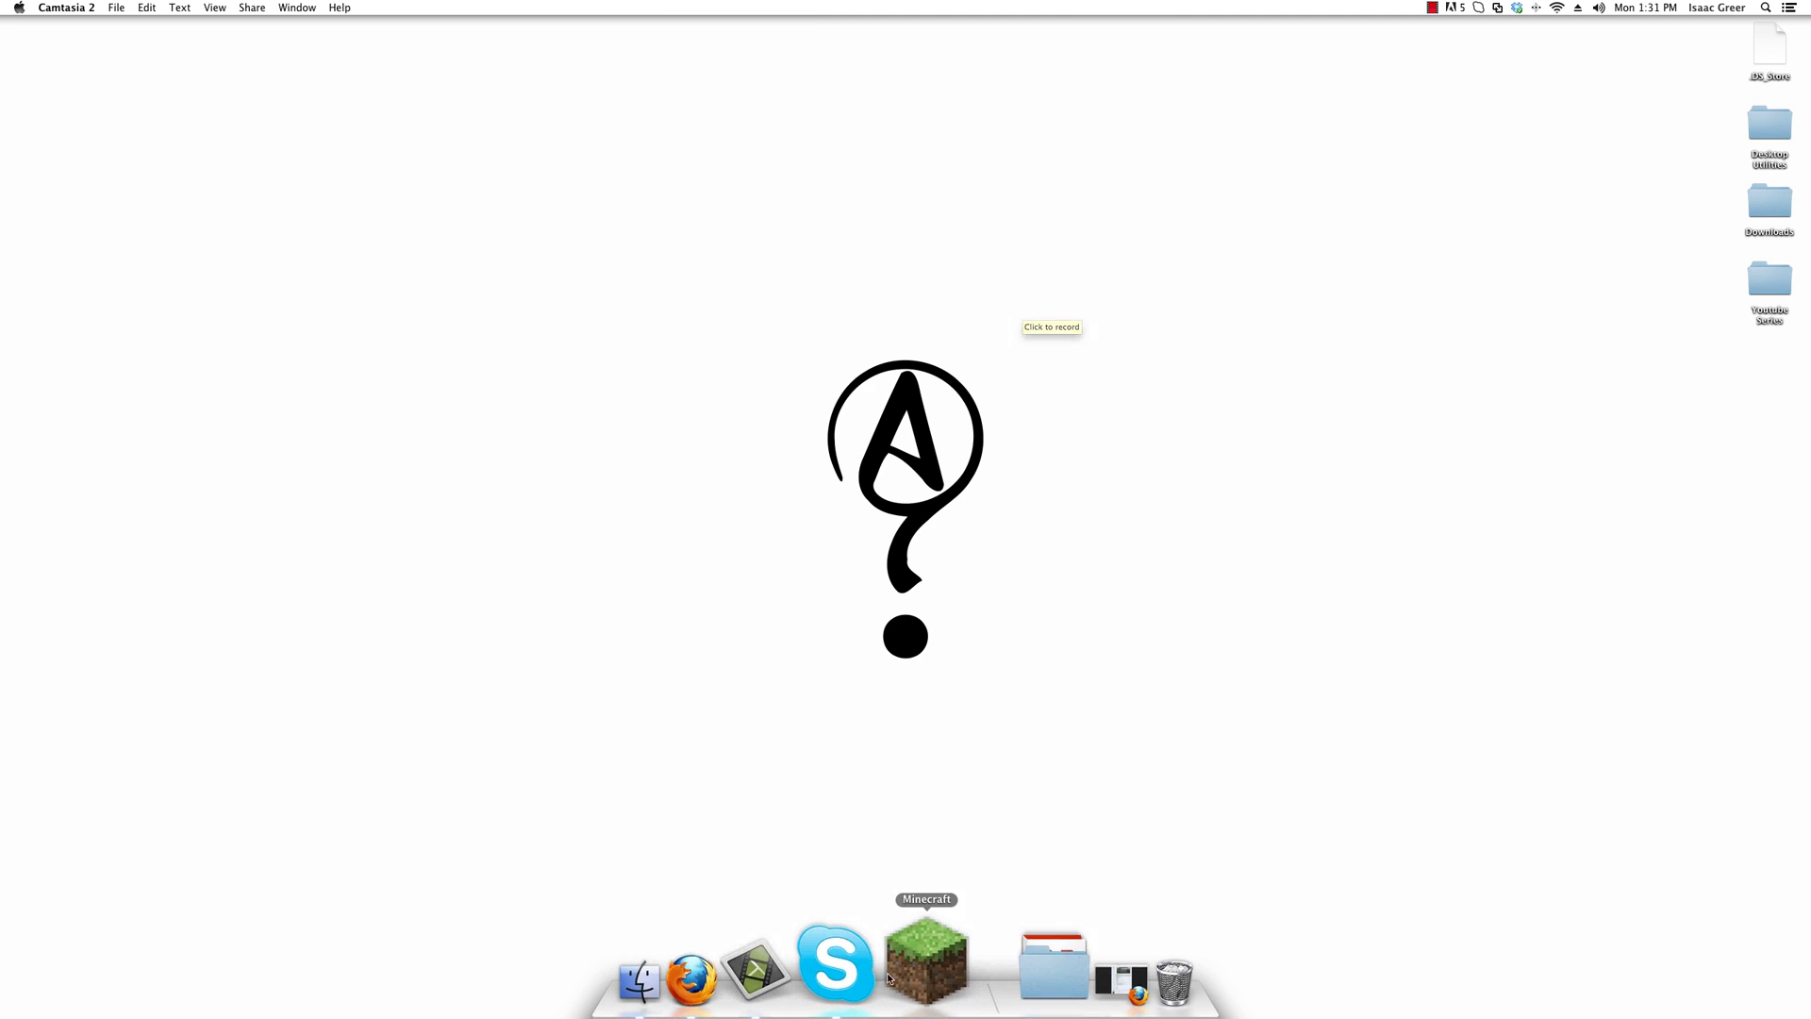
Launch Minecraft, log in with the saved account credentials, and enlarge the game window to fill the desktop
{"action": "left_click", "coordinate": [937, 968]}
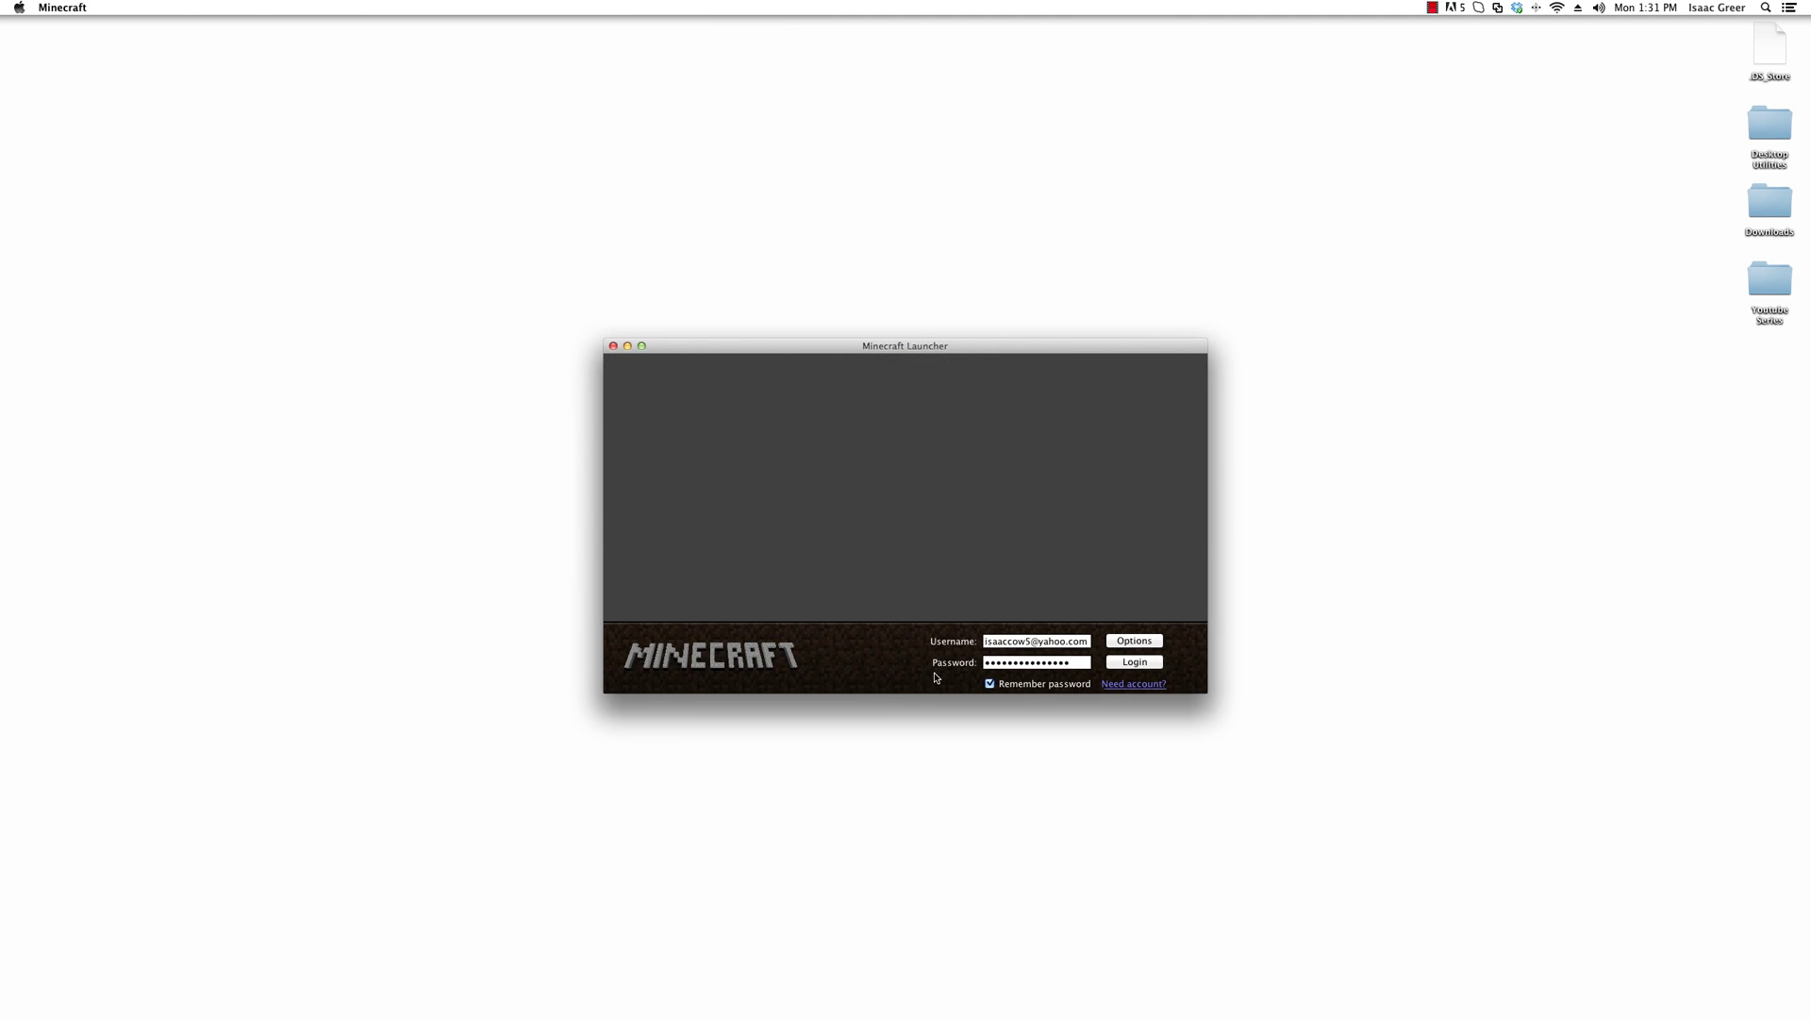
{"action": "left_click", "coordinate": [1138, 664]}
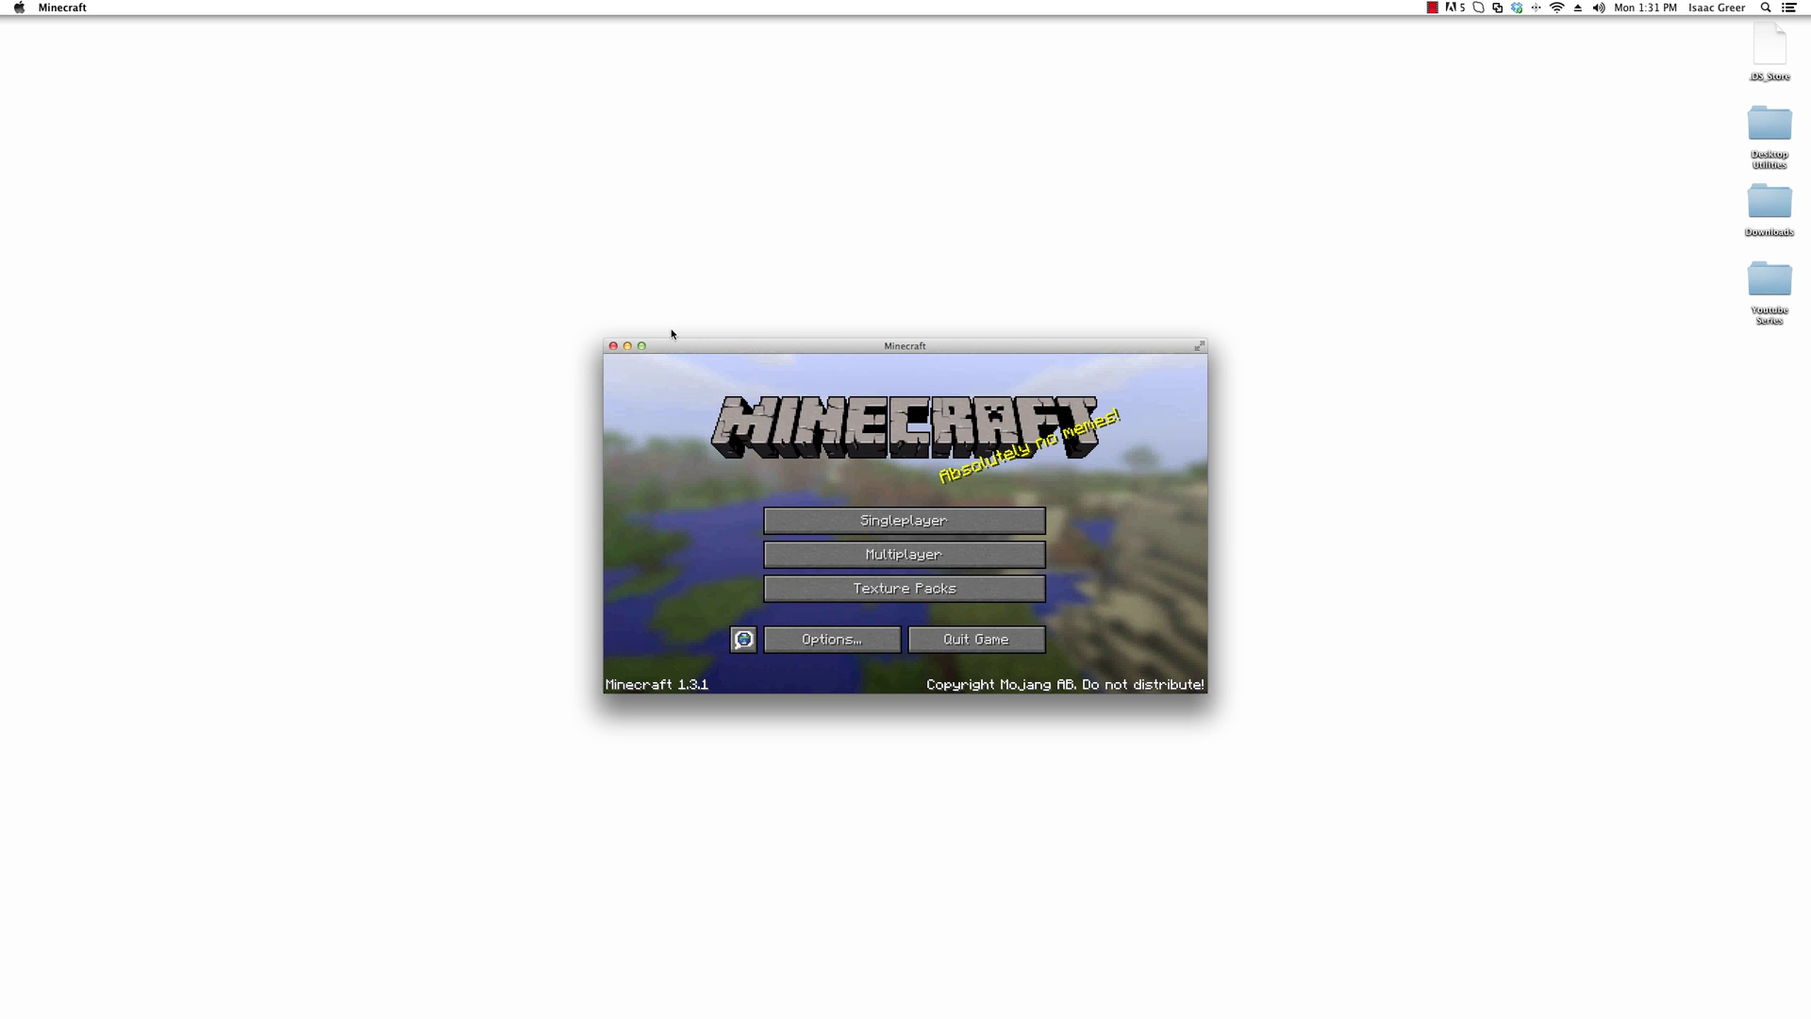
{"action": "left_click", "coordinate": [641, 346]}
Turn the Dock's automatic hiding off and back on while the enlarged game window is open
{"action": "mouse_move", "coordinate": [996, 1002]}
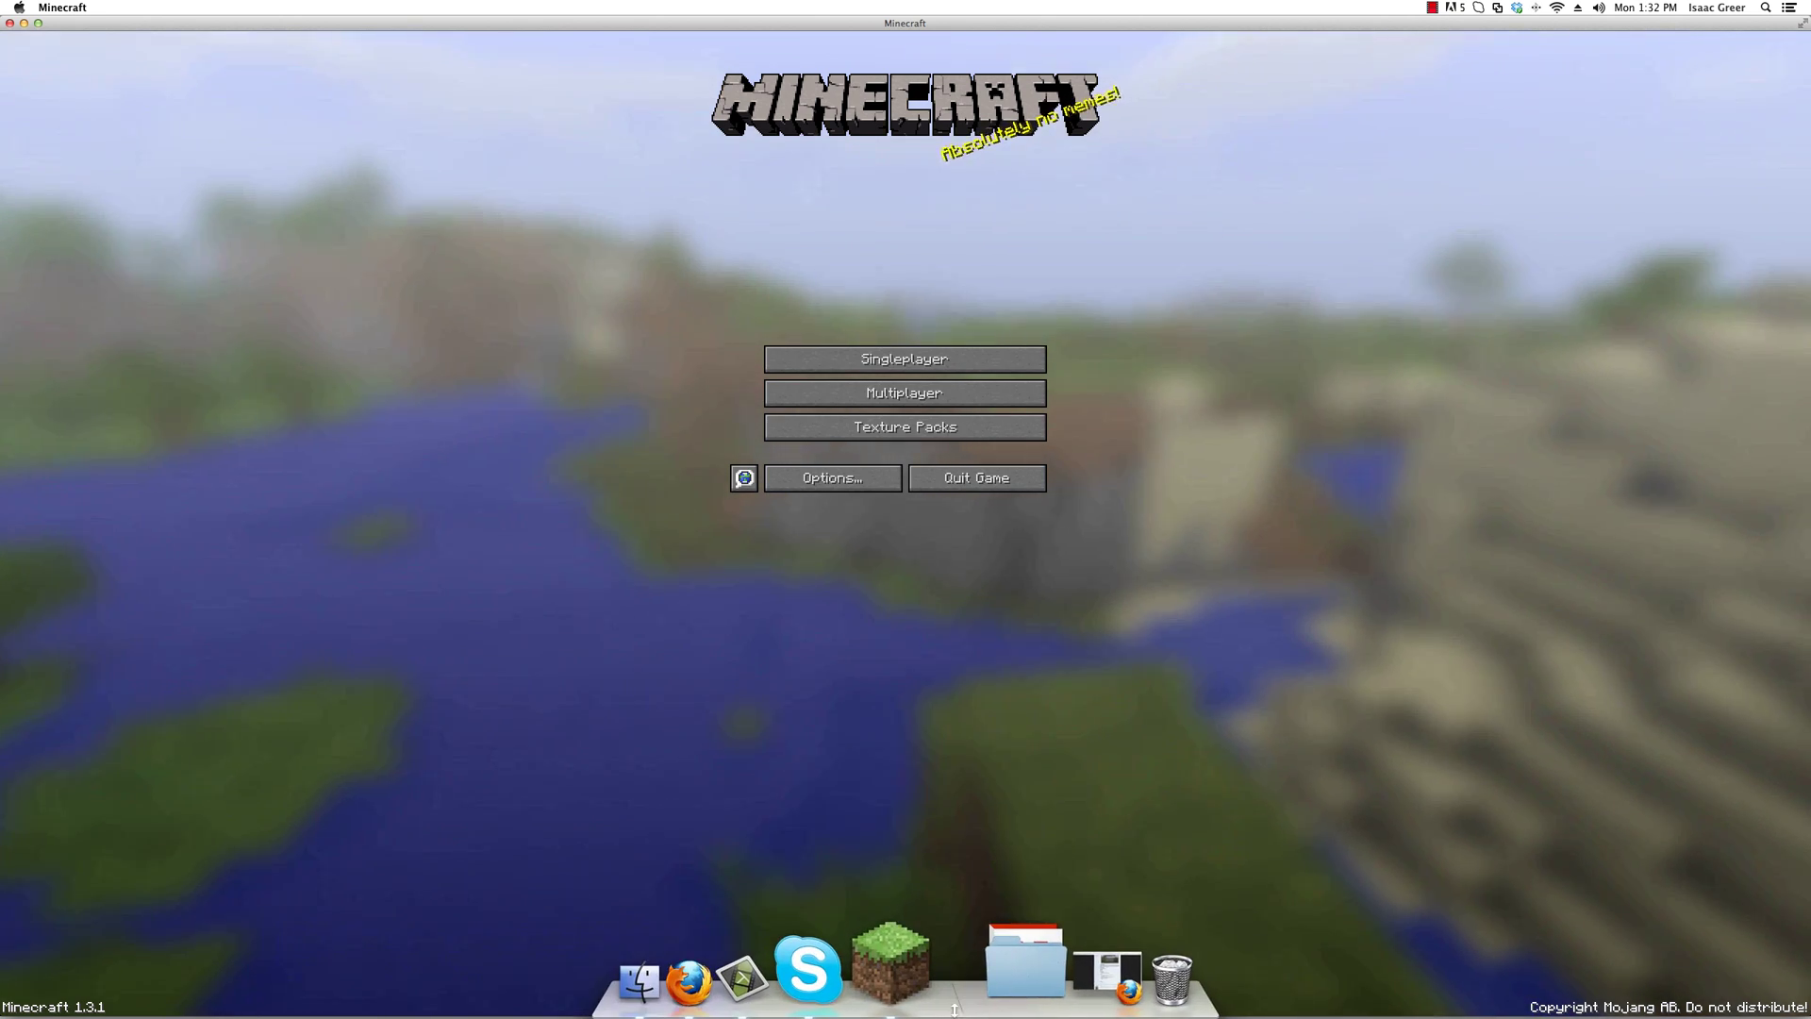
{"action": "right_click", "coordinate": [996, 1002]}
{"action": "left_click", "coordinate": [1025, 803]}
{"action": "left_click_drag", "start_coordinate": [1024, 803], "coordinate": [1024, 924]}
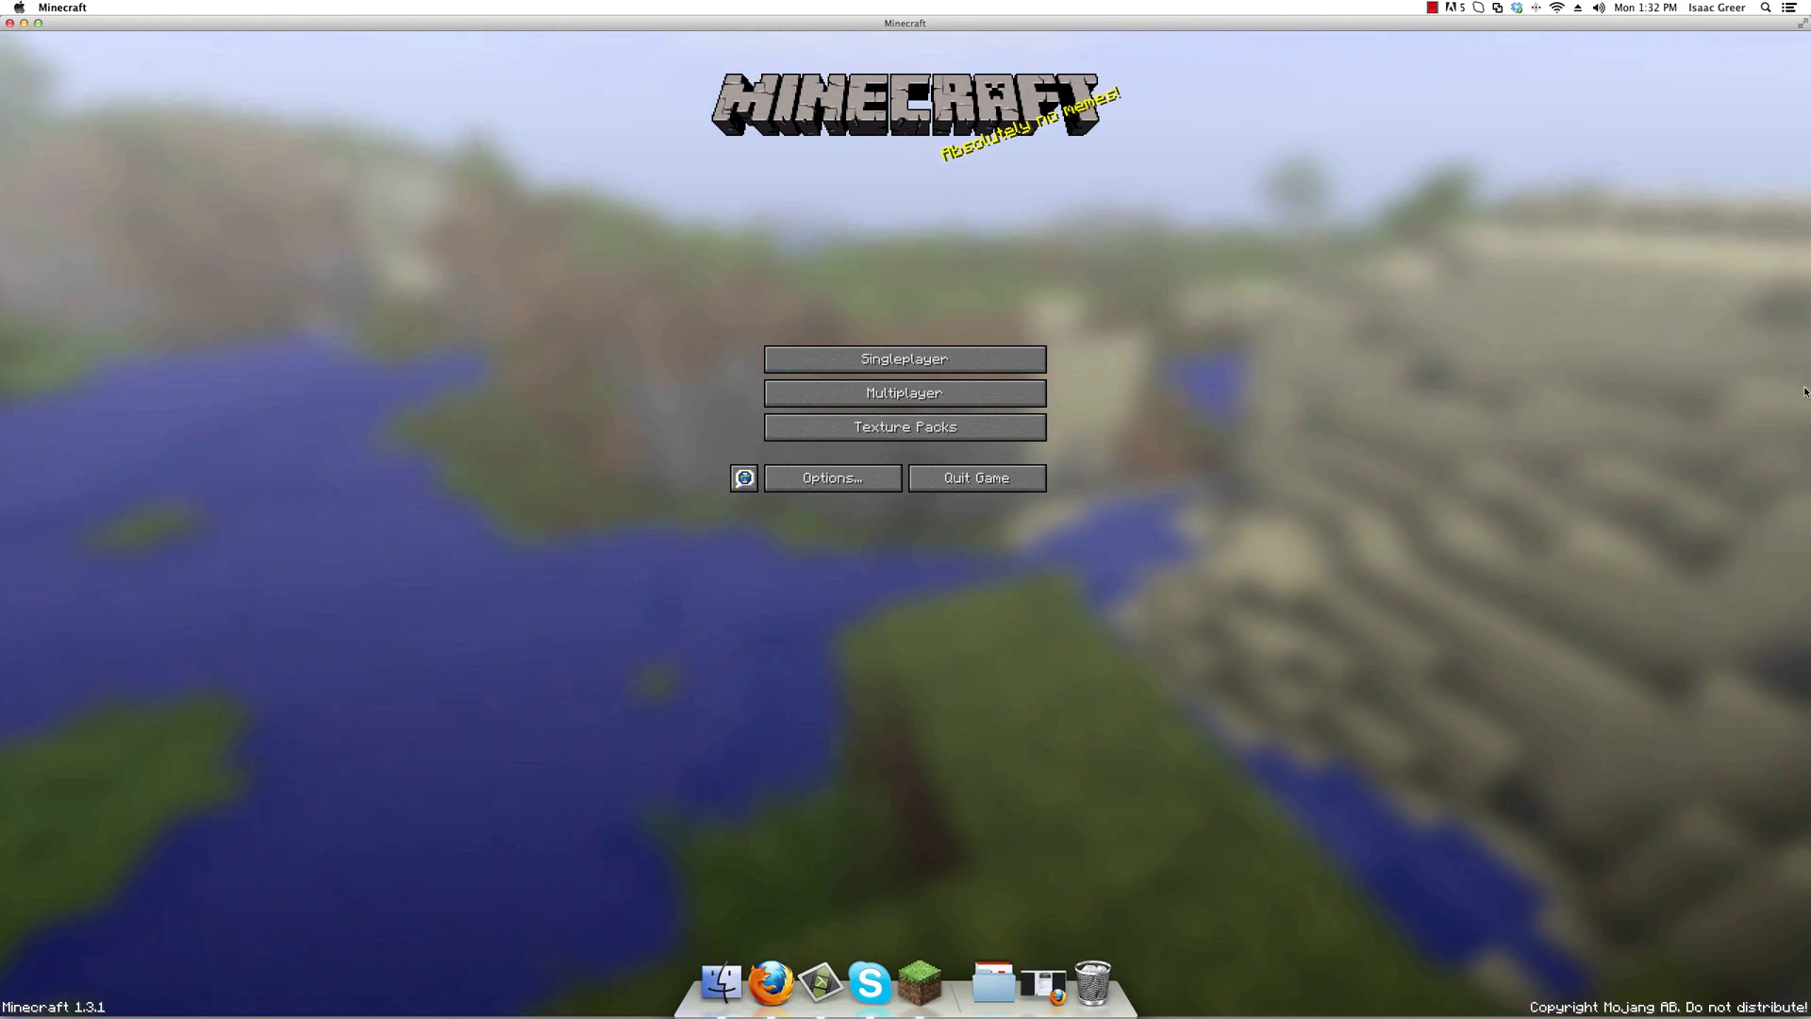
{"action": "right_click", "coordinate": [960, 990]}
{"action": "left_click", "coordinate": [1007, 830]}
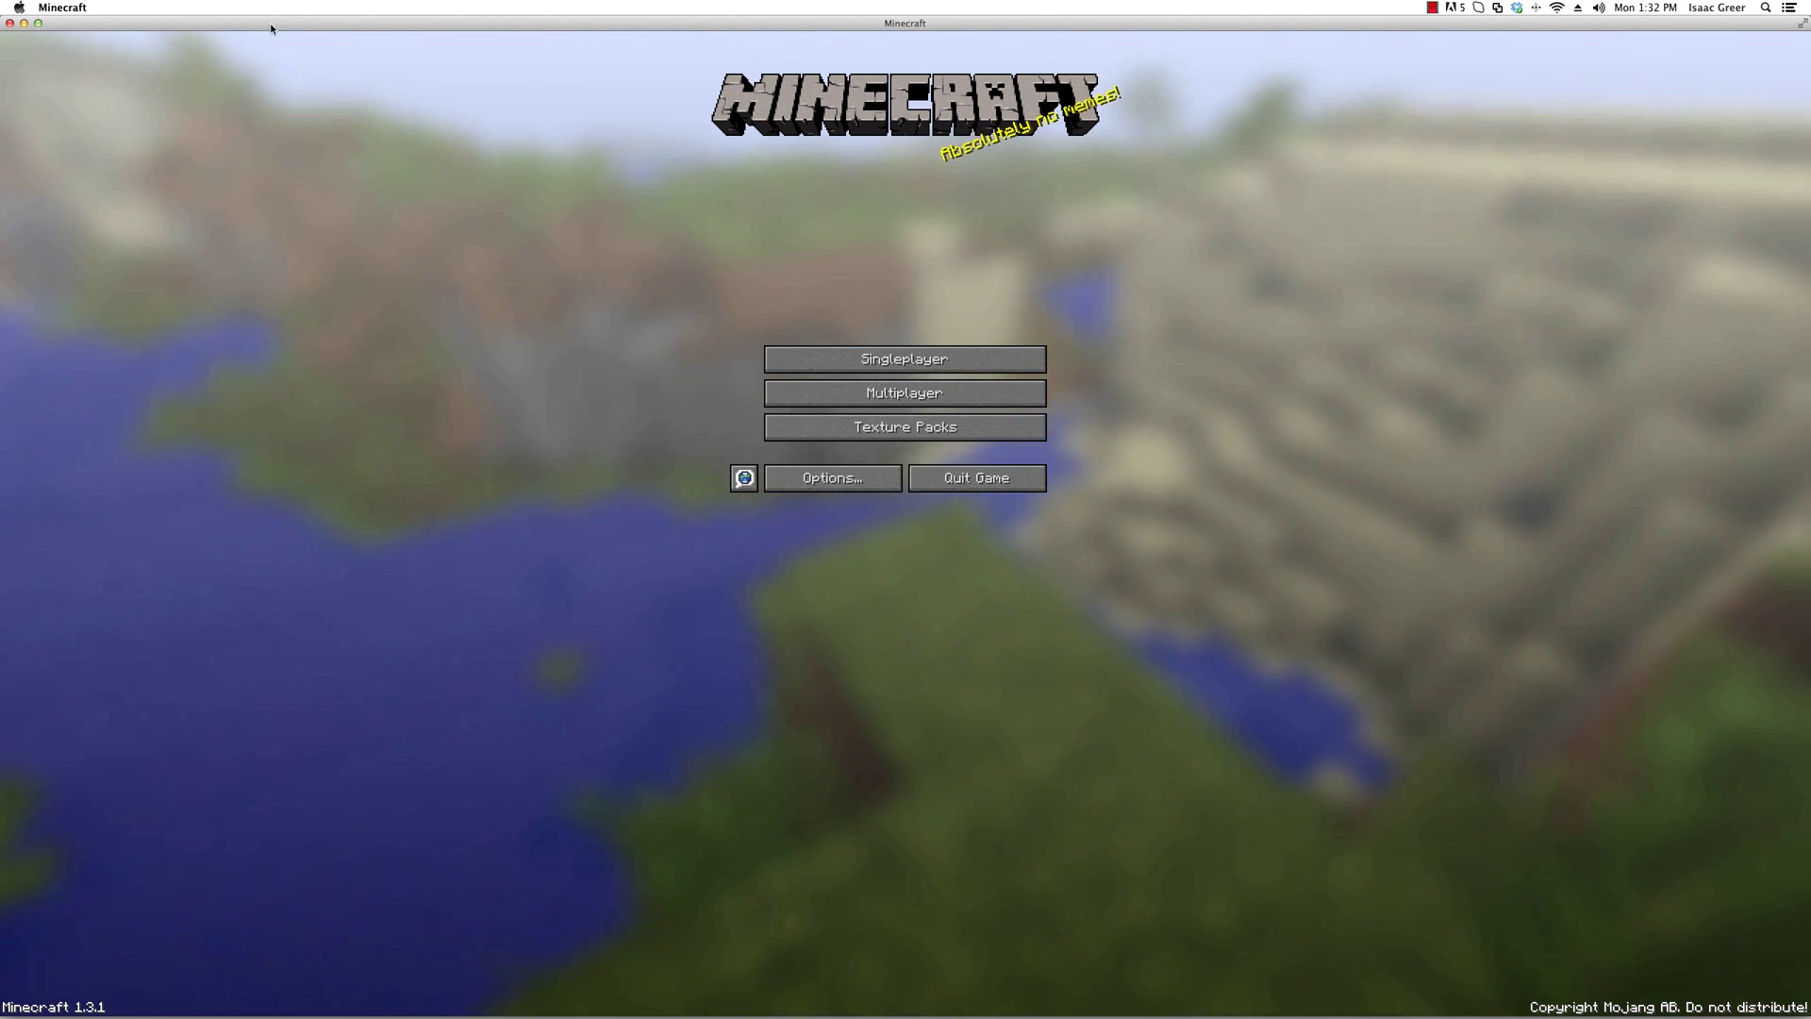
Restore the Minecraft window to its original size and switch the game to full-screen mode
{"action": "left_click", "coordinate": [37, 23]}
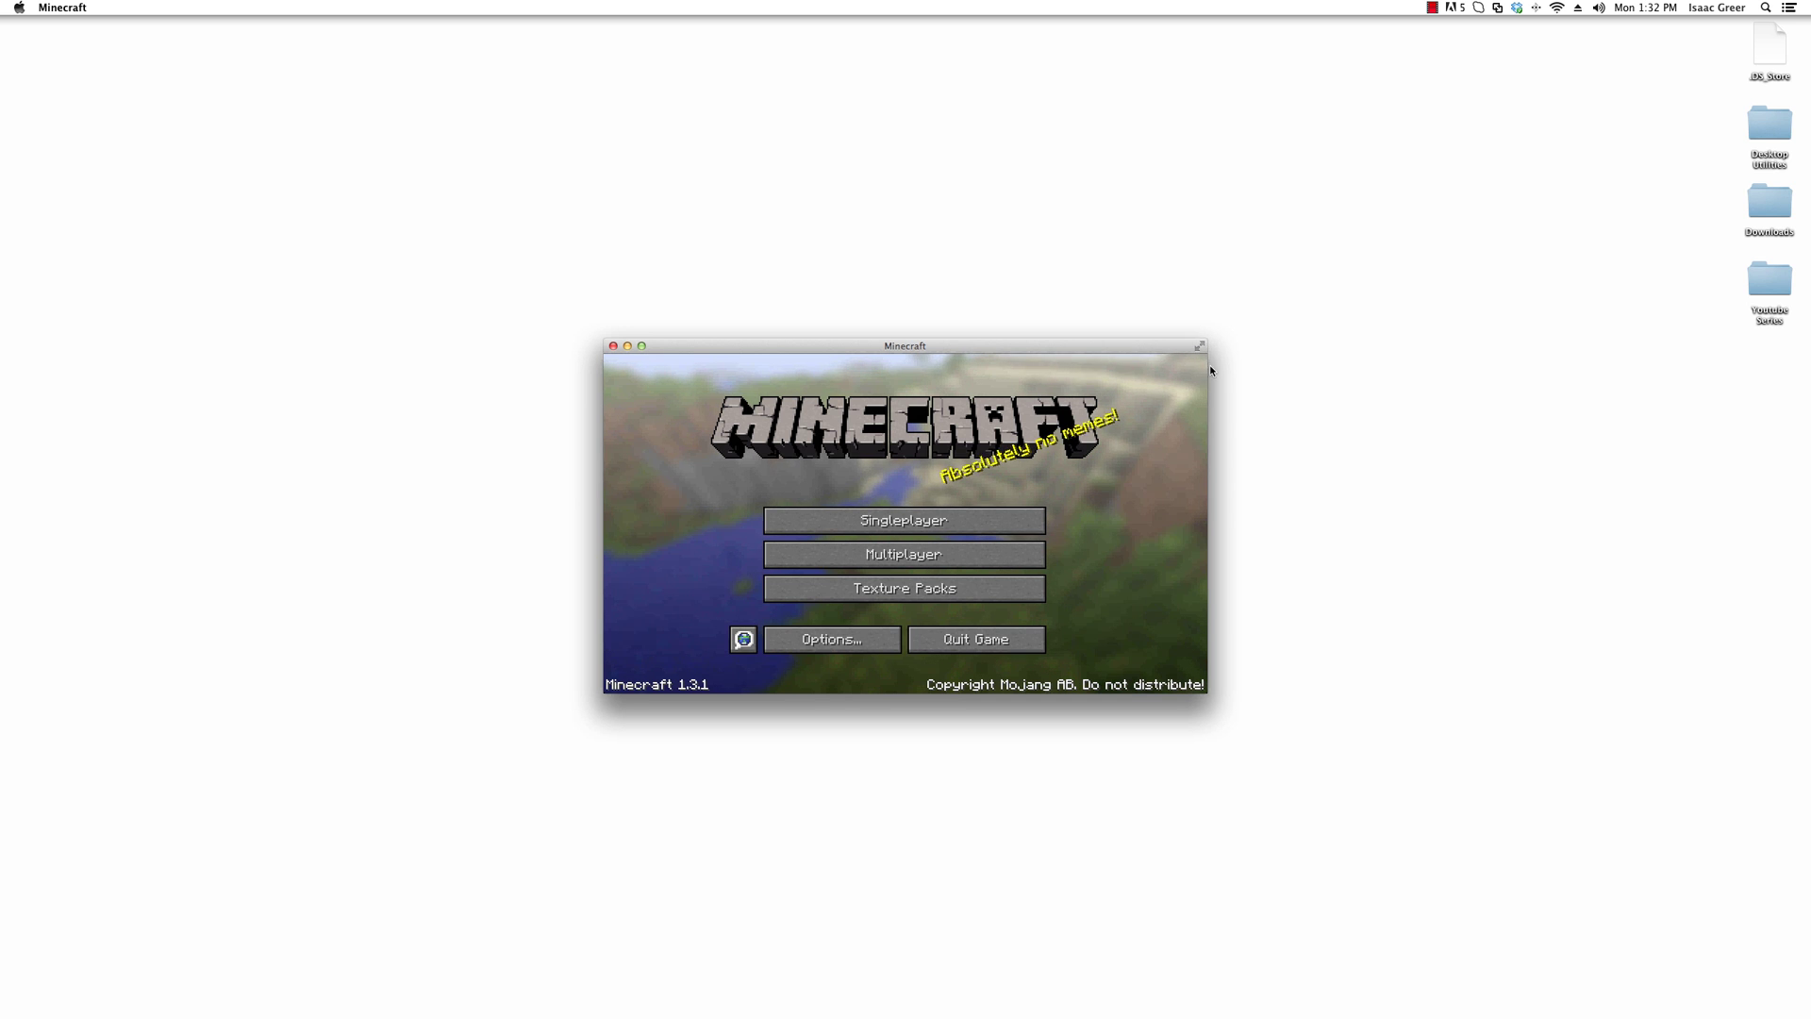
{"action": "left_click", "coordinate": [1201, 346]}
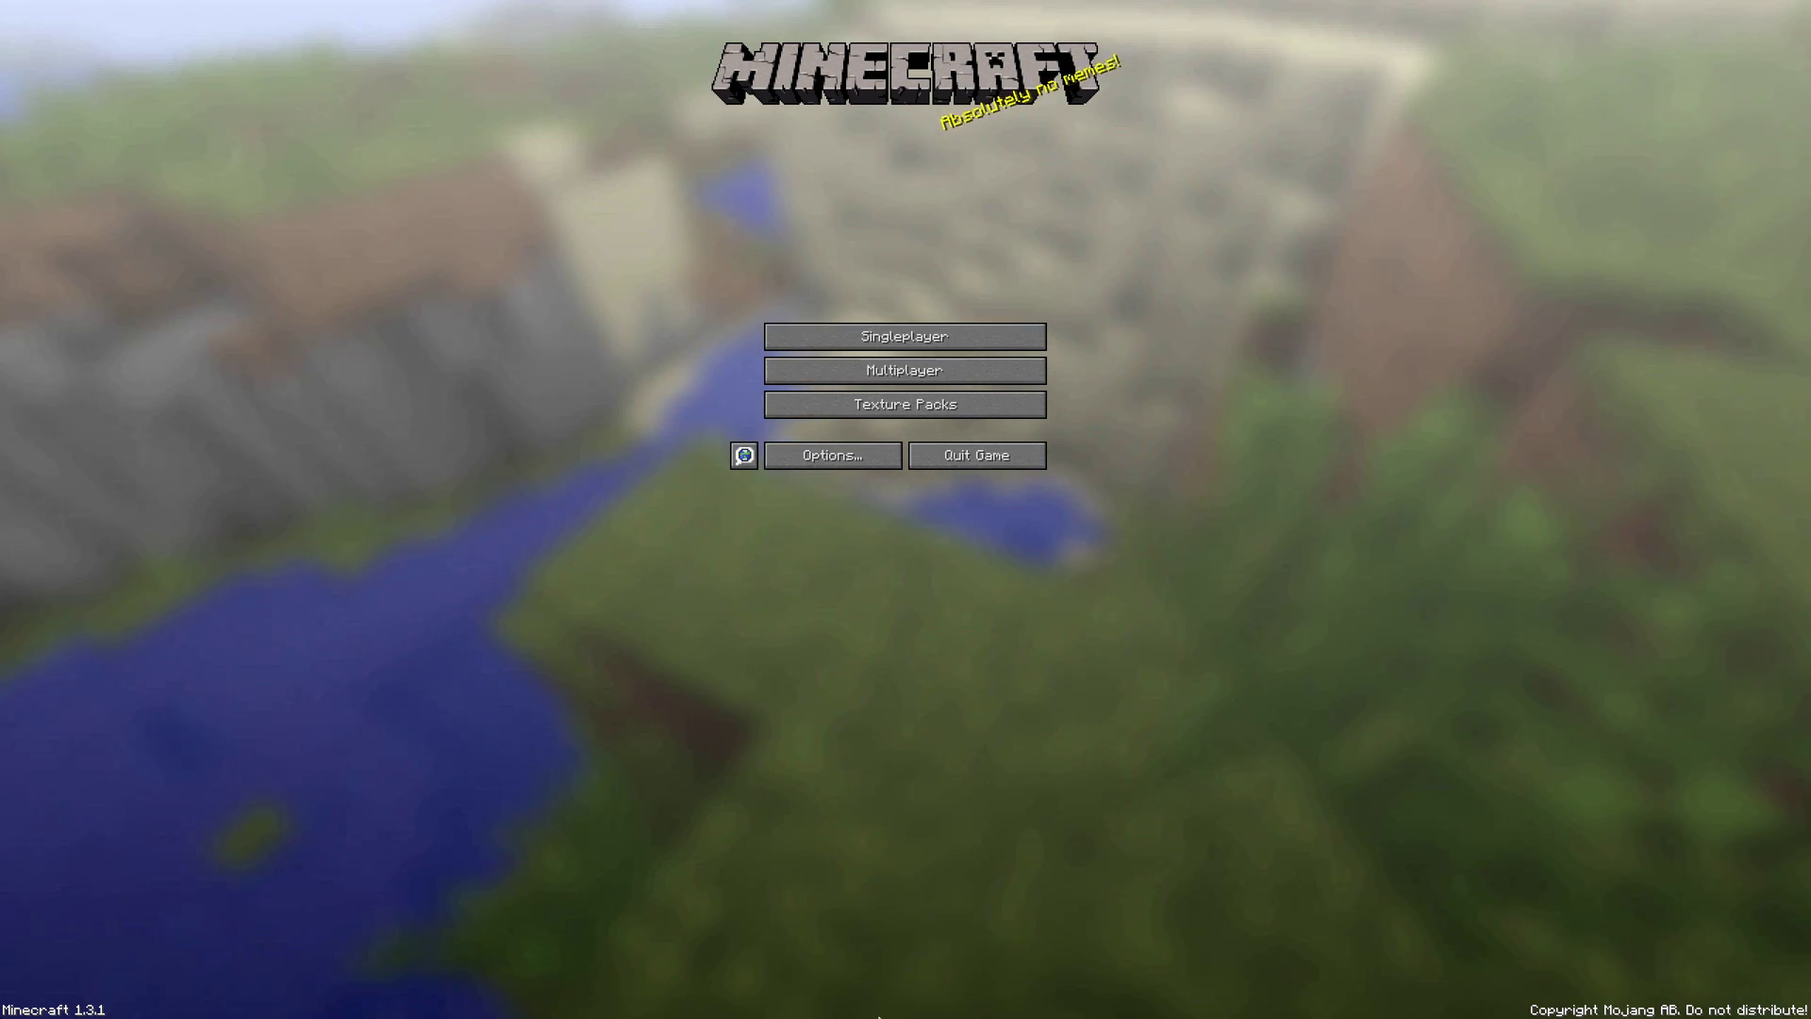
{"action": "mouse_move", "coordinate": [1027, 1016]}
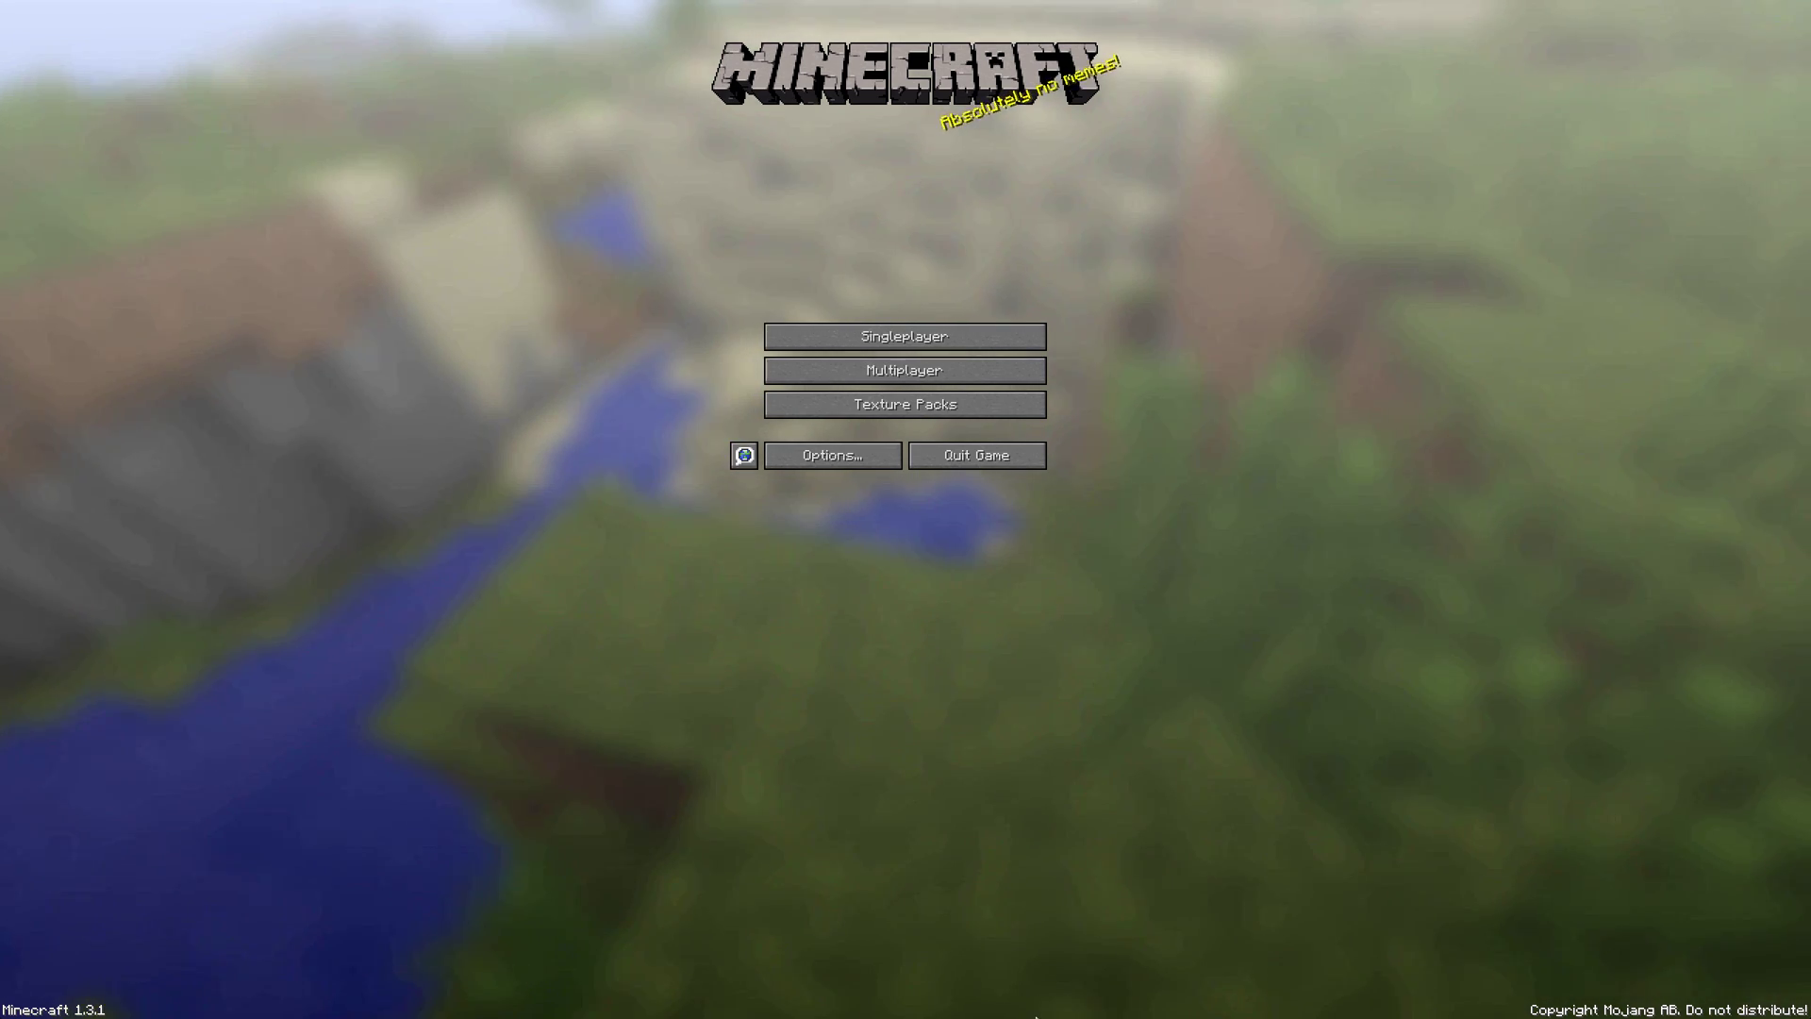
{"action": "mouse_move", "coordinate": [933, 1017]}
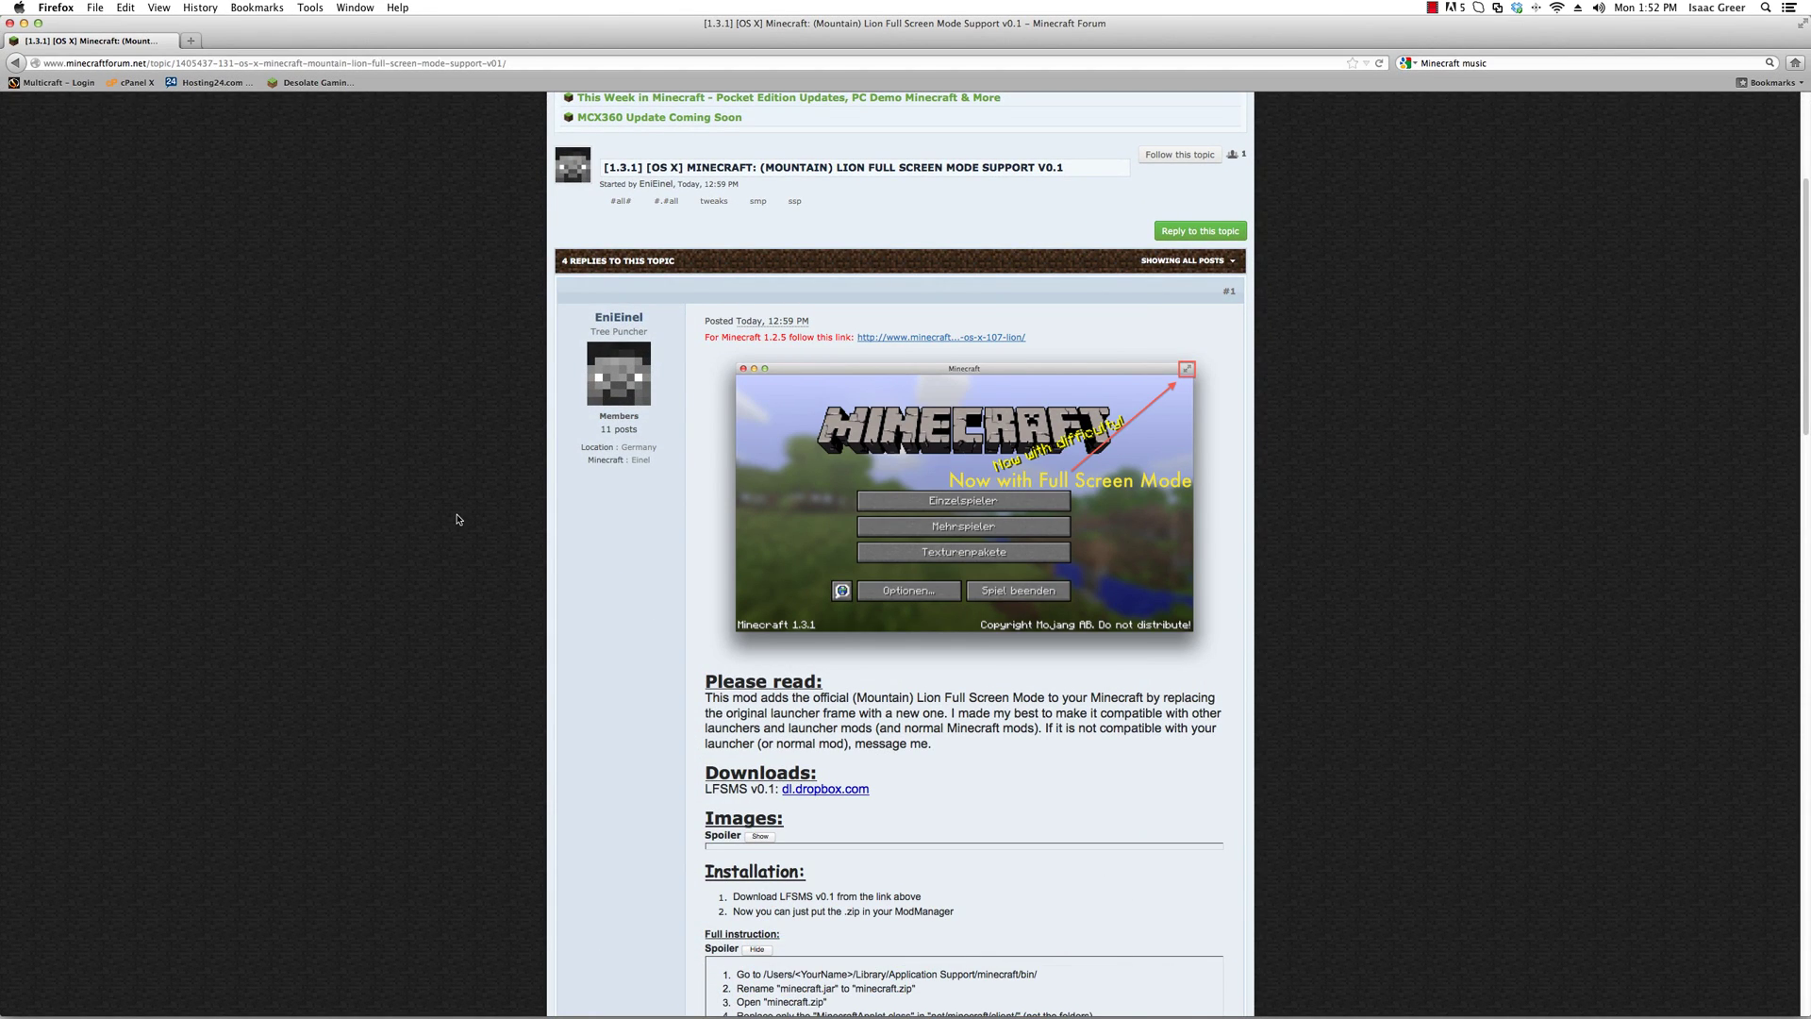
Review the Lion full-screen mod's forum post and download the LFSMS v0.1 ZIP archive, saving the file
{"action": "scroll", "coordinate": [457, 519], "scroll_direction": "down", "scroll_amount": 2}
{"action": "scroll", "coordinate": [458, 519], "scroll_direction": "up", "scroll_amount": 3}
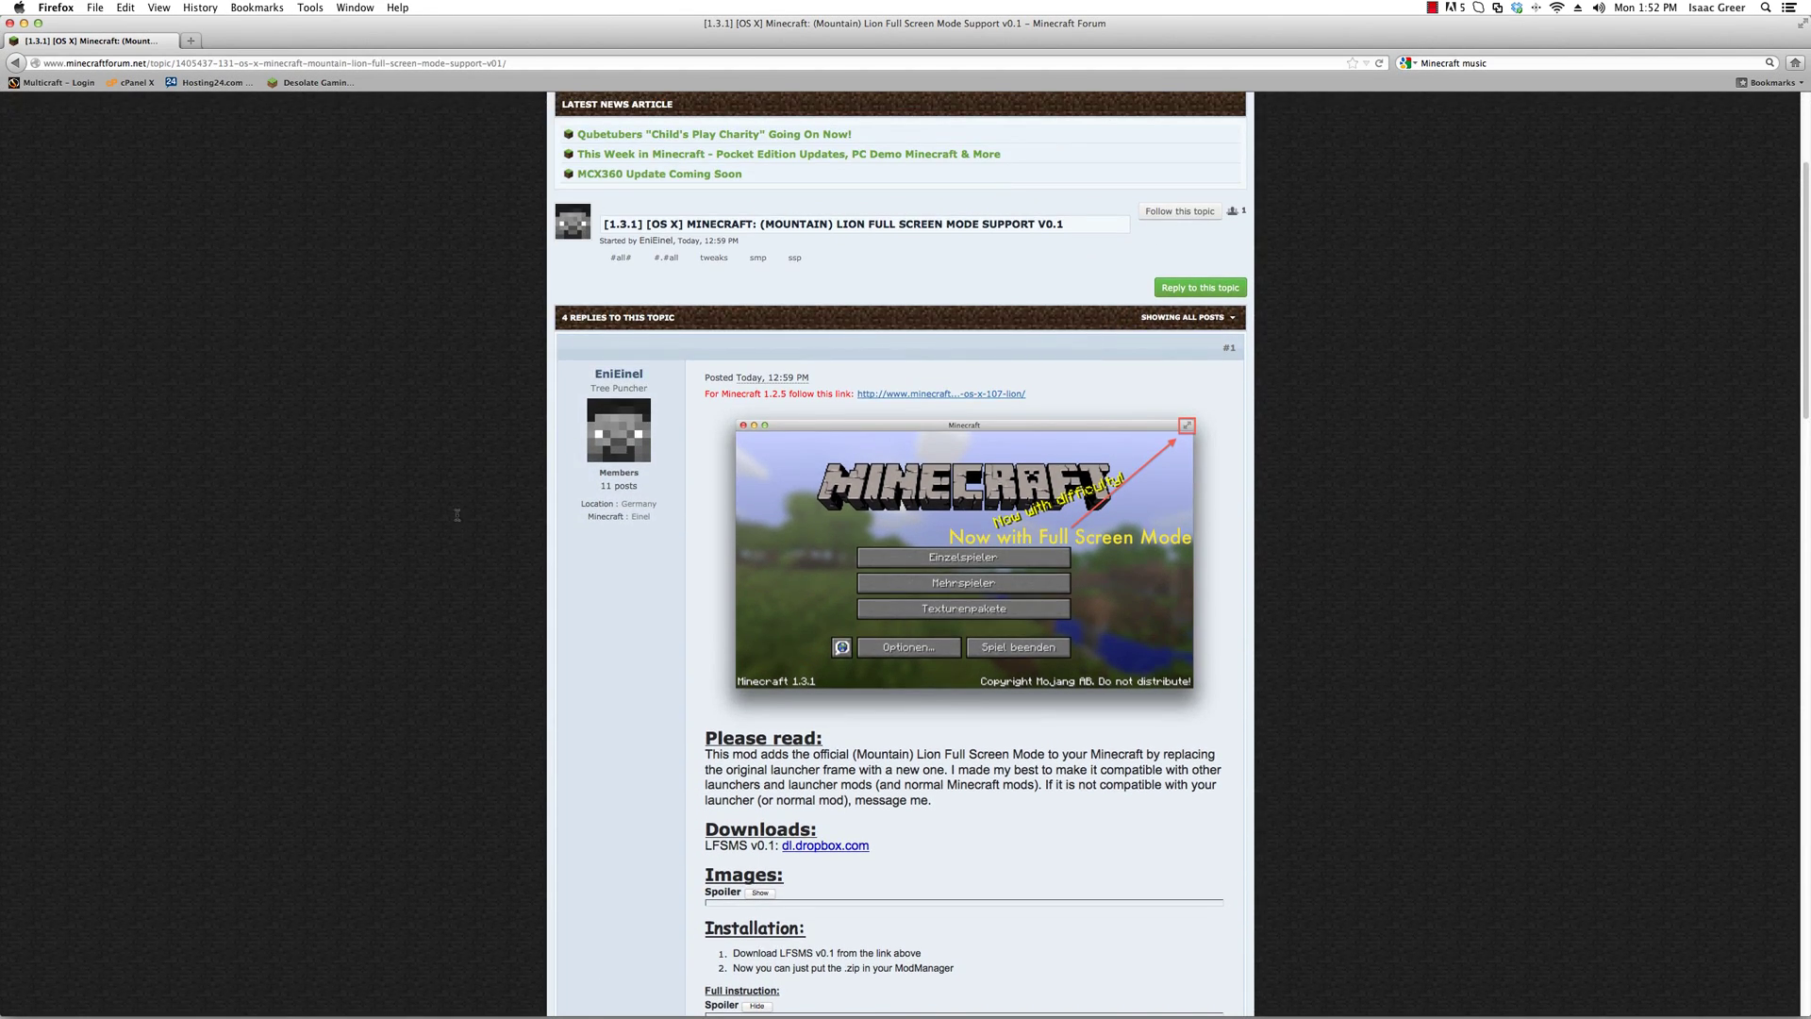
{"action": "scroll", "coordinate": [622, 513], "scroll_direction": "down", "scroll_amount": 5}
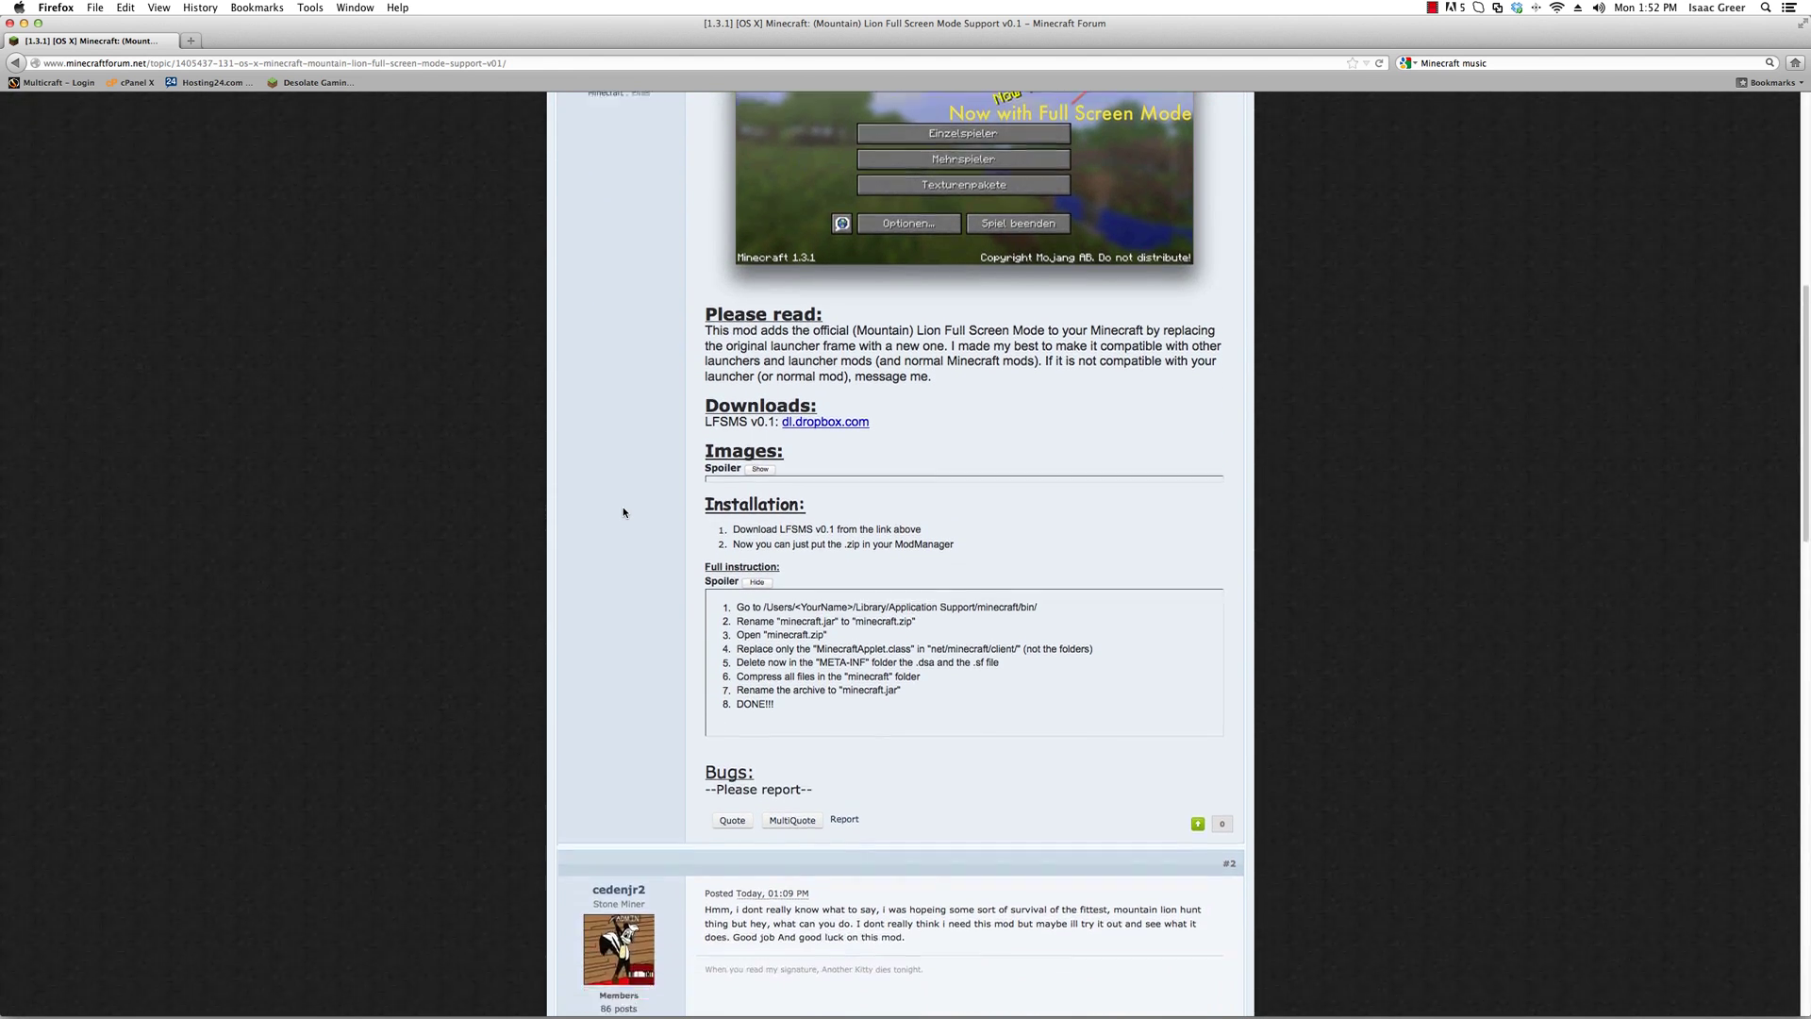
{"action": "scroll", "coordinate": [623, 512], "scroll_direction": "up", "scroll_amount": 3}
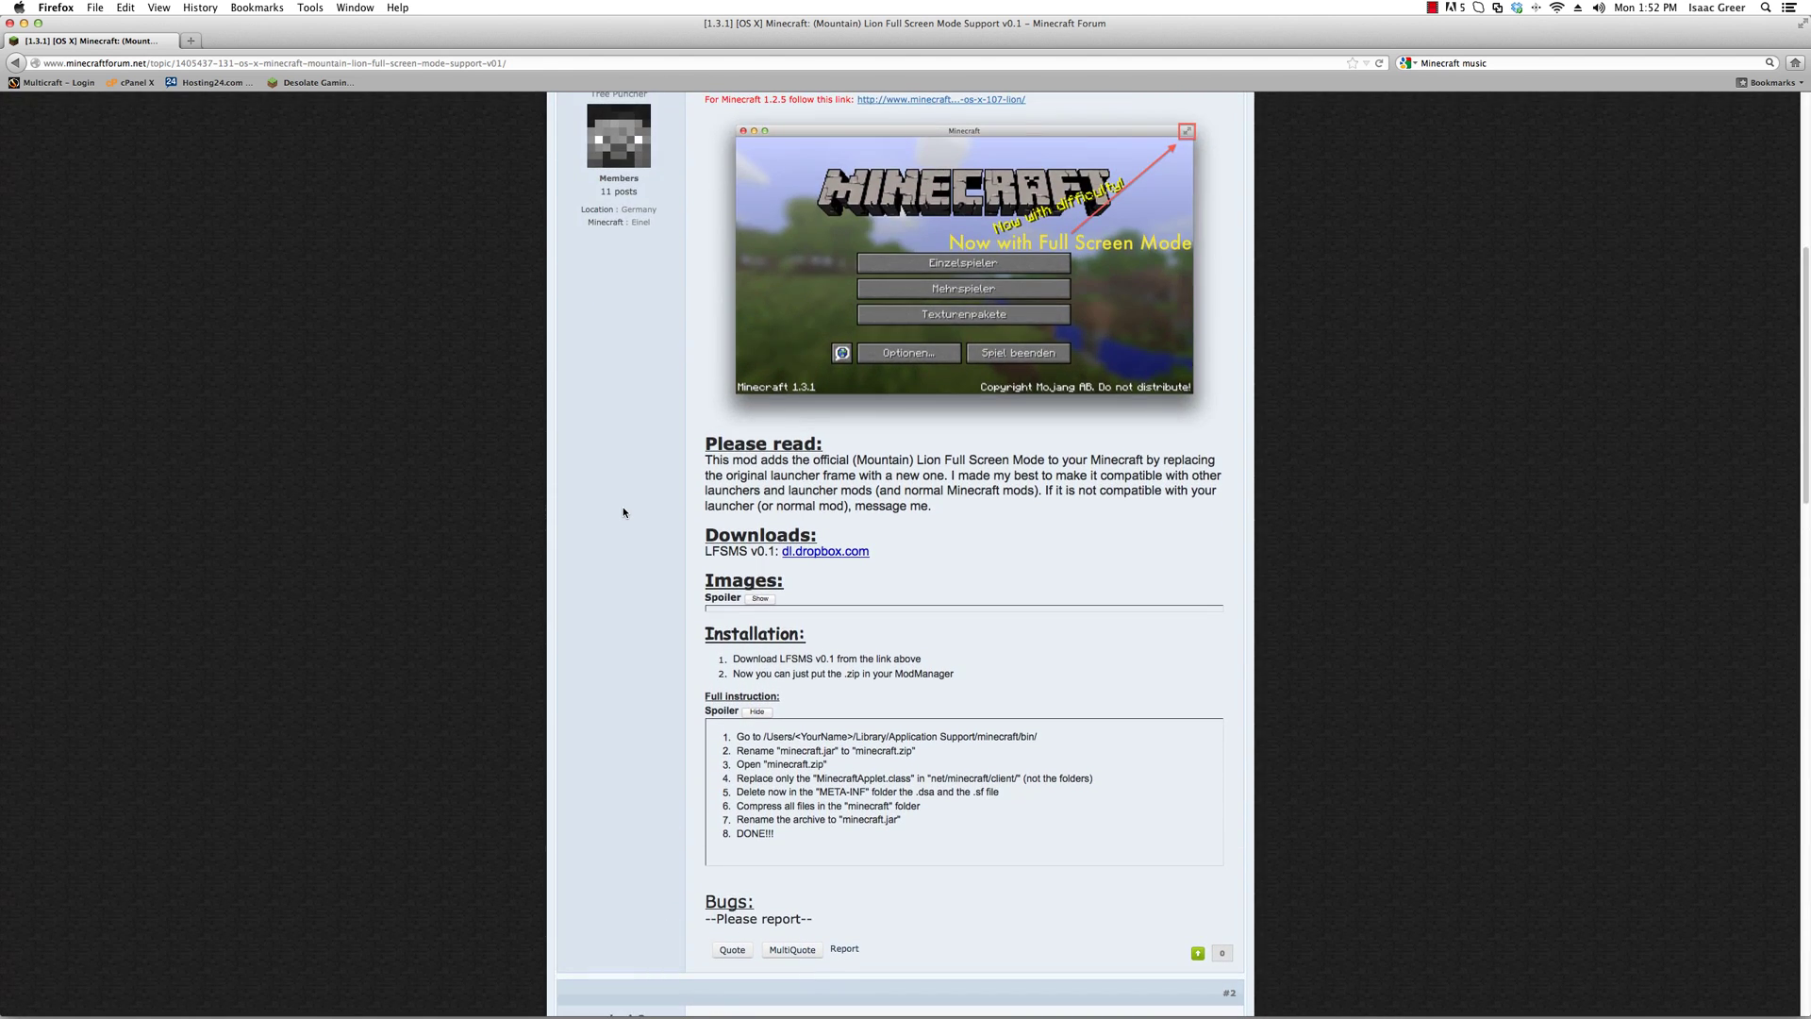
{"action": "left_click", "coordinate": [850, 555]}
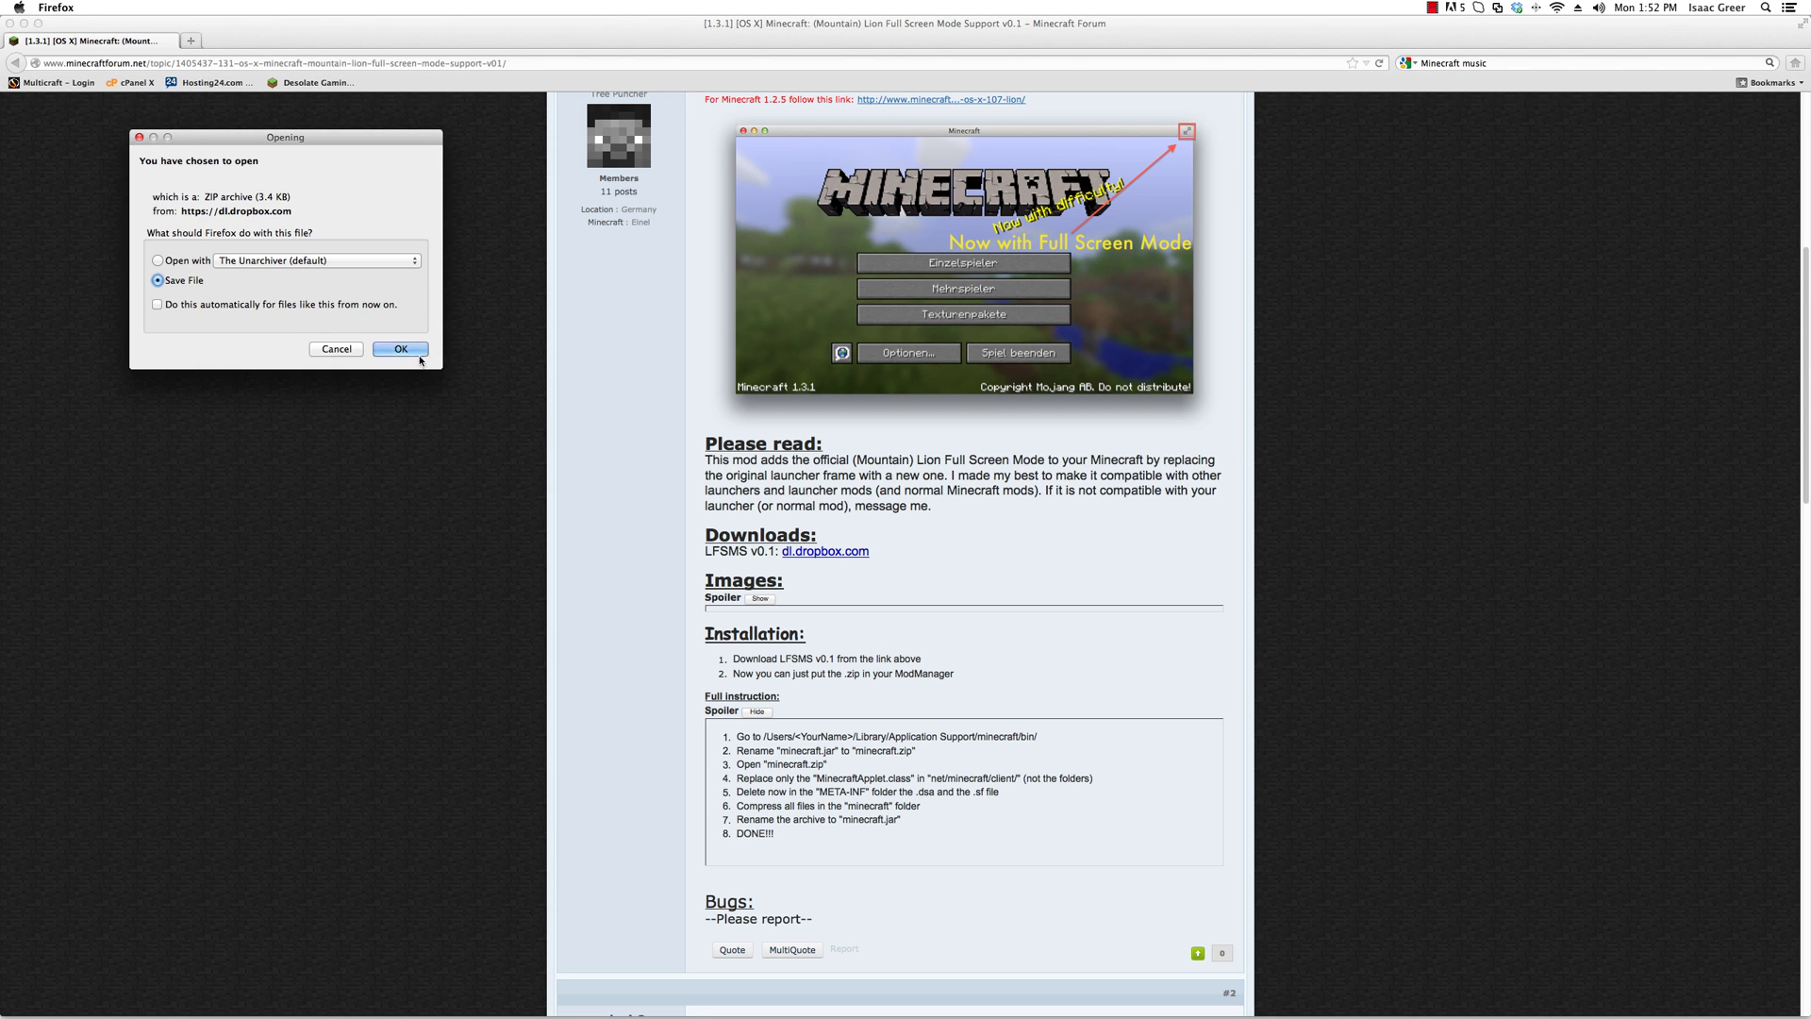
{"action": "left_click", "coordinate": [400, 349]}
Reveal the newly downloaded archive in Finder and open it
{"action": "right_click", "coordinate": [1242, 259]}
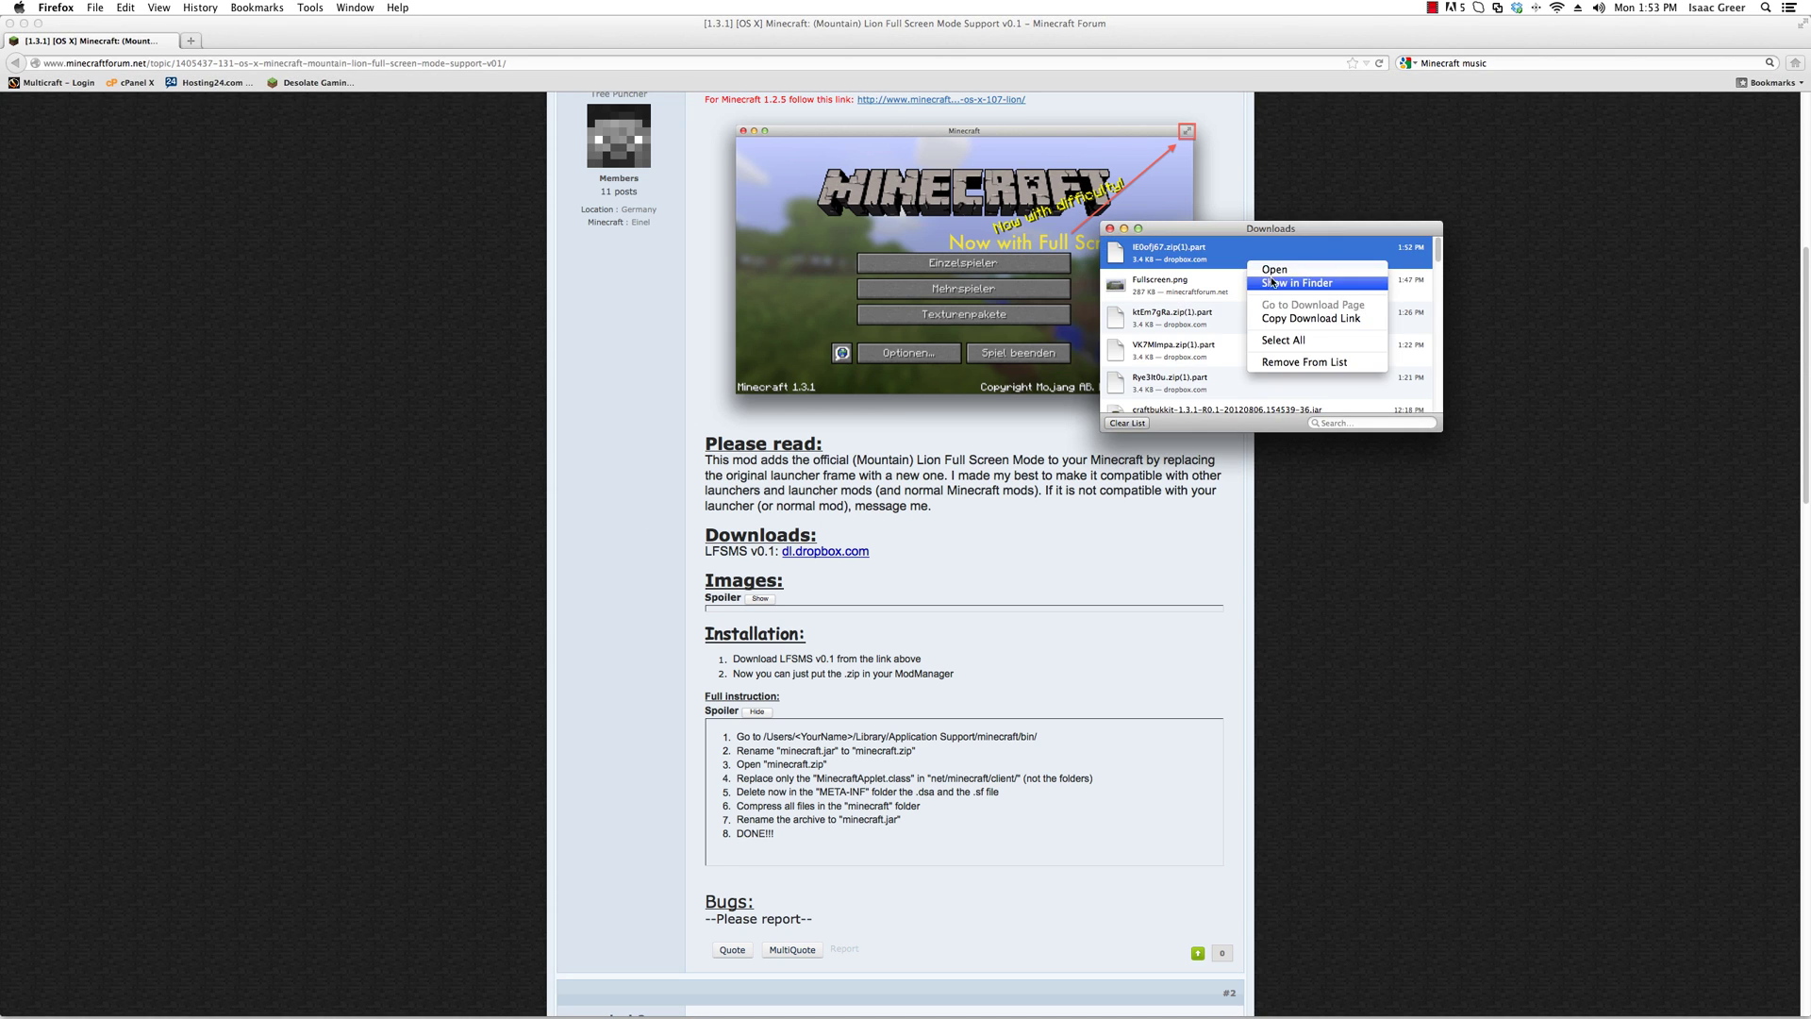
{"action": "left_click", "coordinate": [1273, 283]}
{"action": "double_click", "coordinate": [1116, 530]}
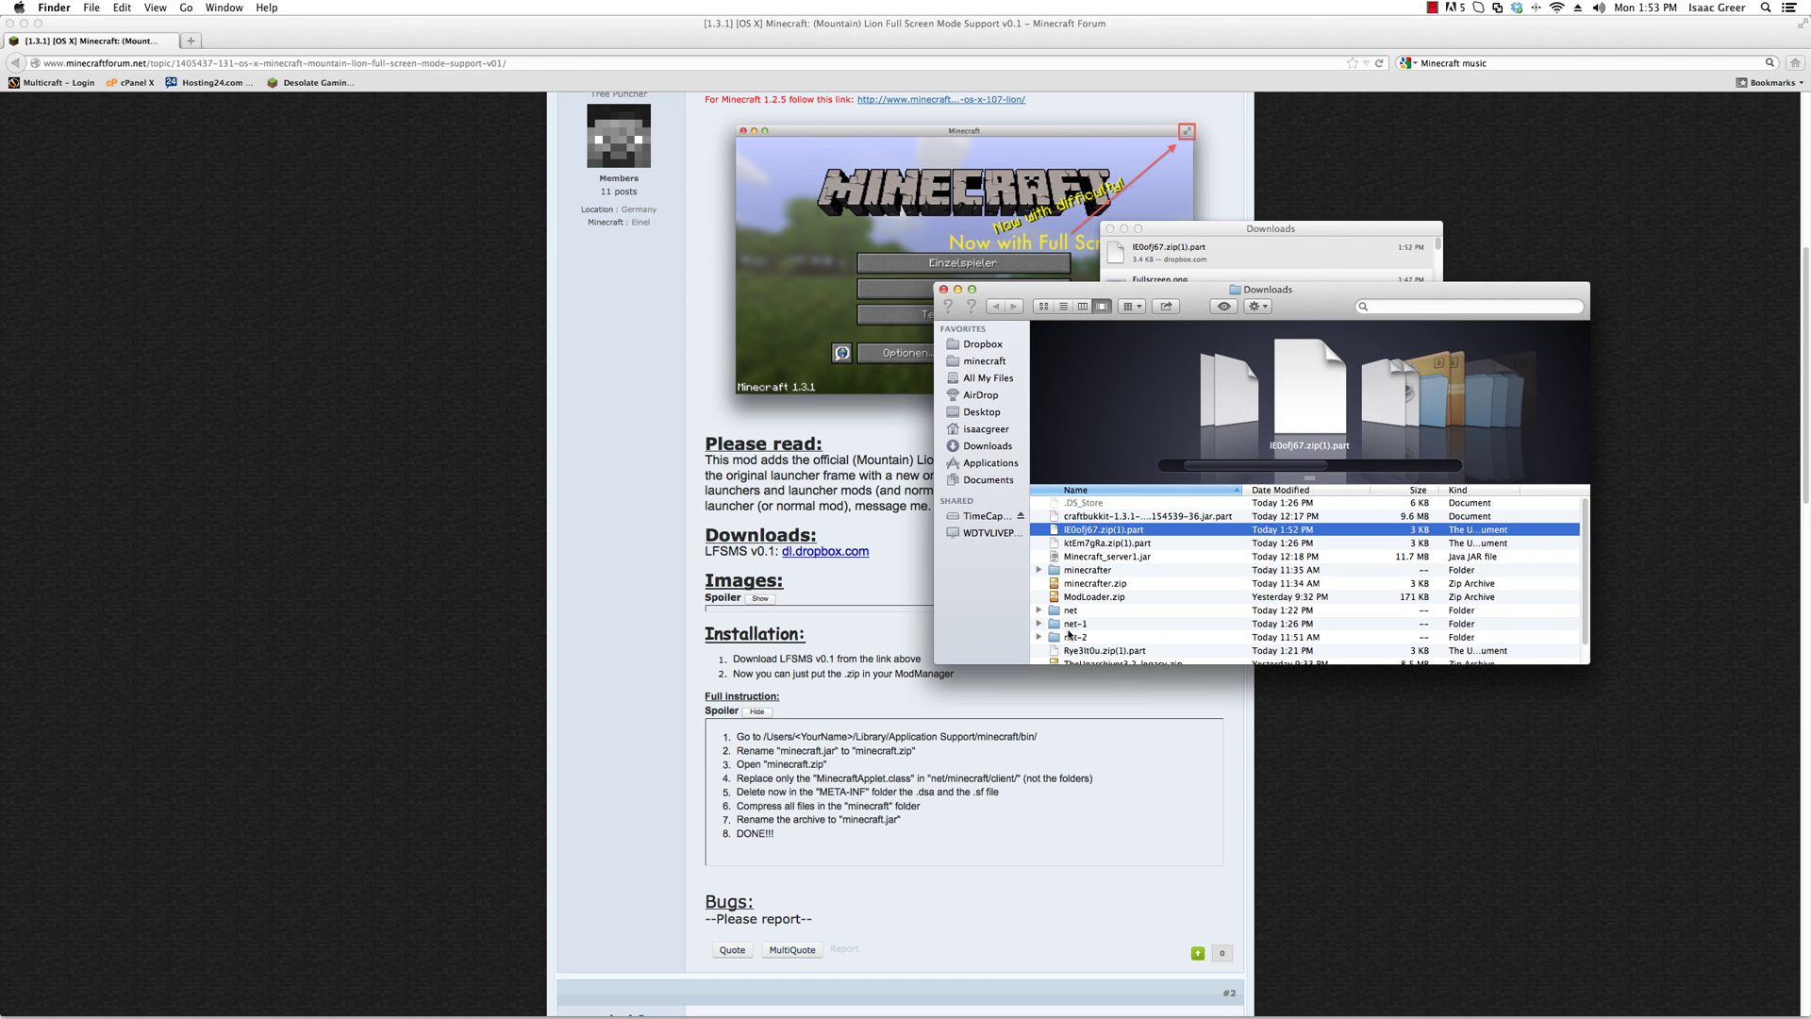
{"action": "left_click", "coordinate": [1050, 613]}
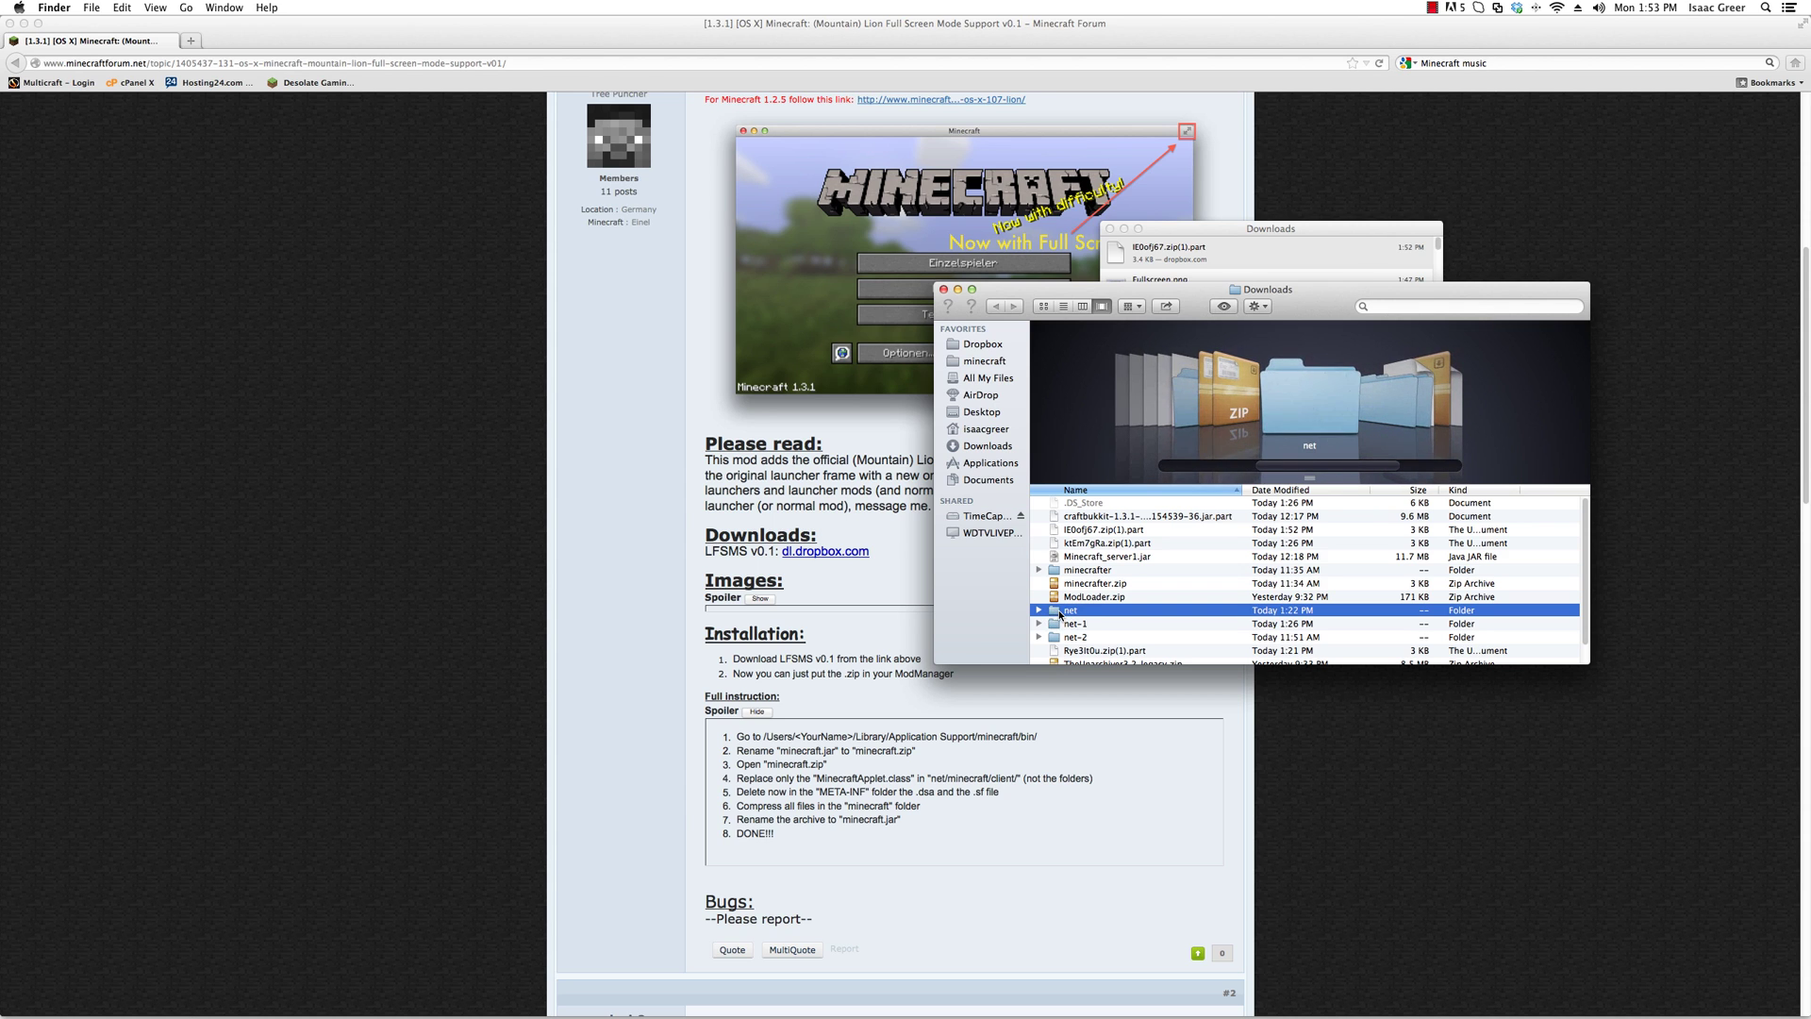
{"action": "double_click", "coordinate": [1059, 614]}
{"action": "left_click", "coordinate": [995, 307]}
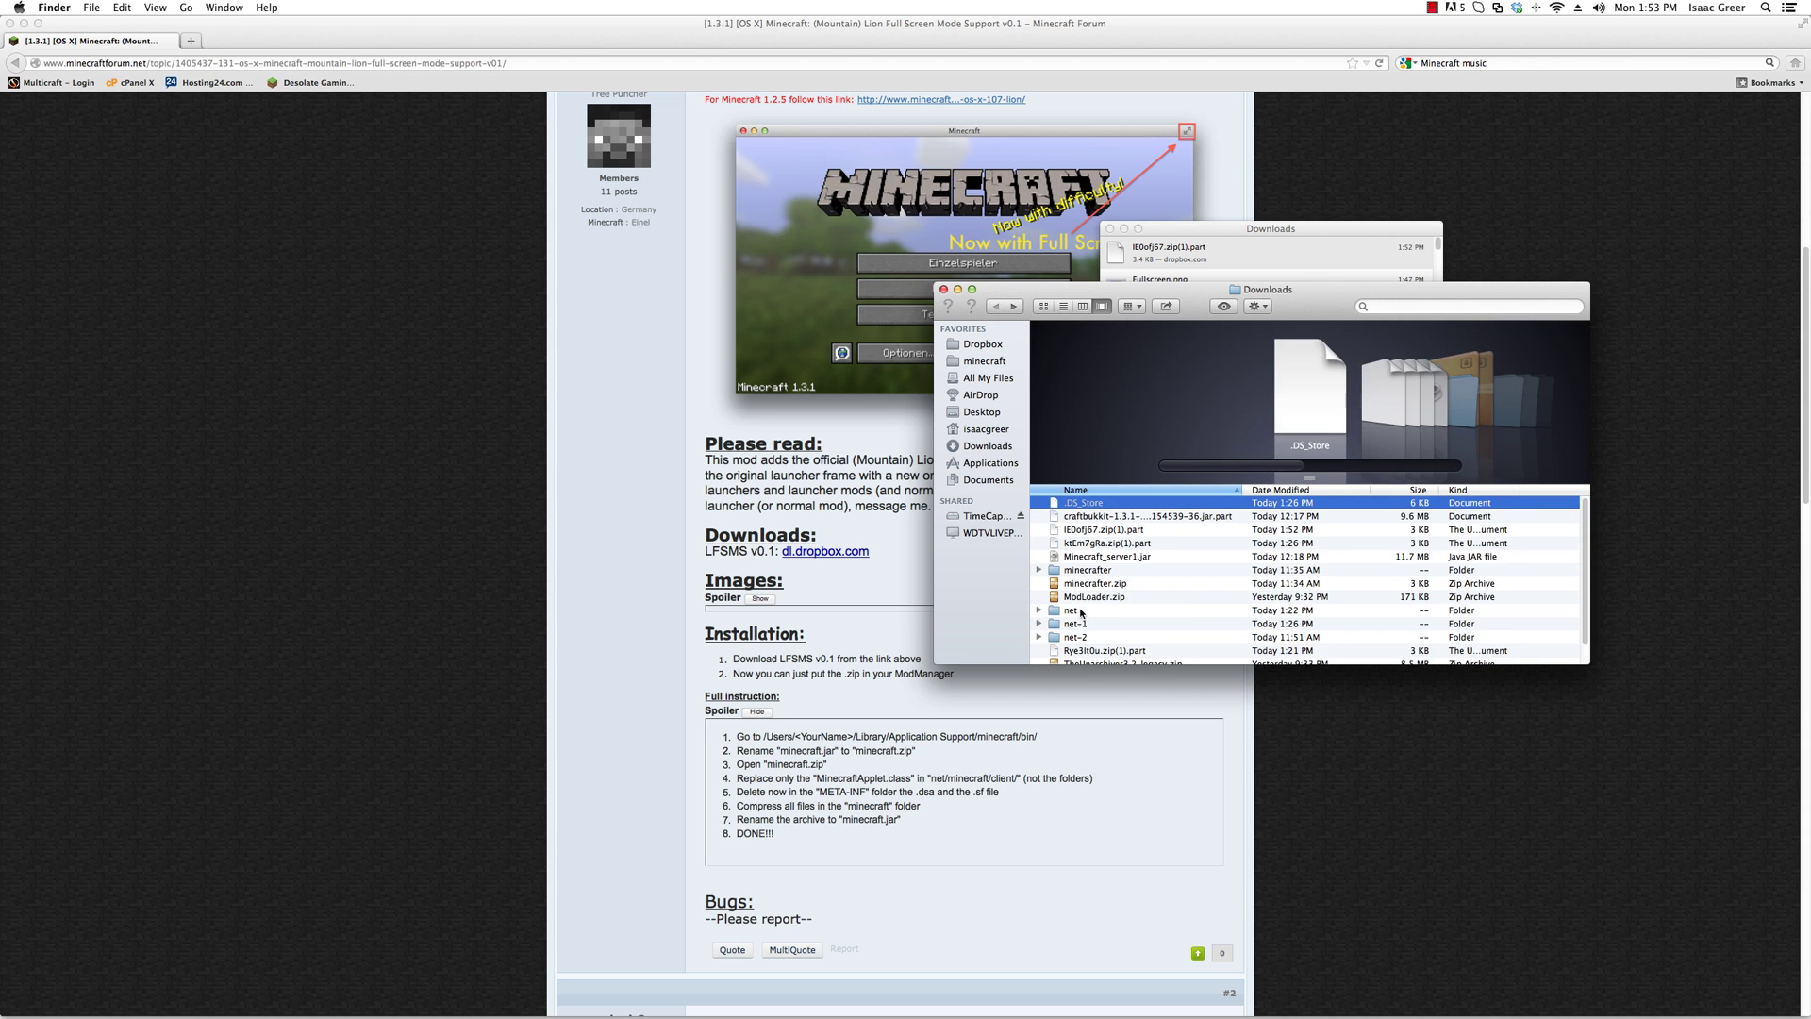
Browse to net-2/minecraft/client in Downloads and move MinecraftApplet.class onto the desktop, with the browser window out of the way
{"action": "double_click", "coordinate": [1084, 637]}
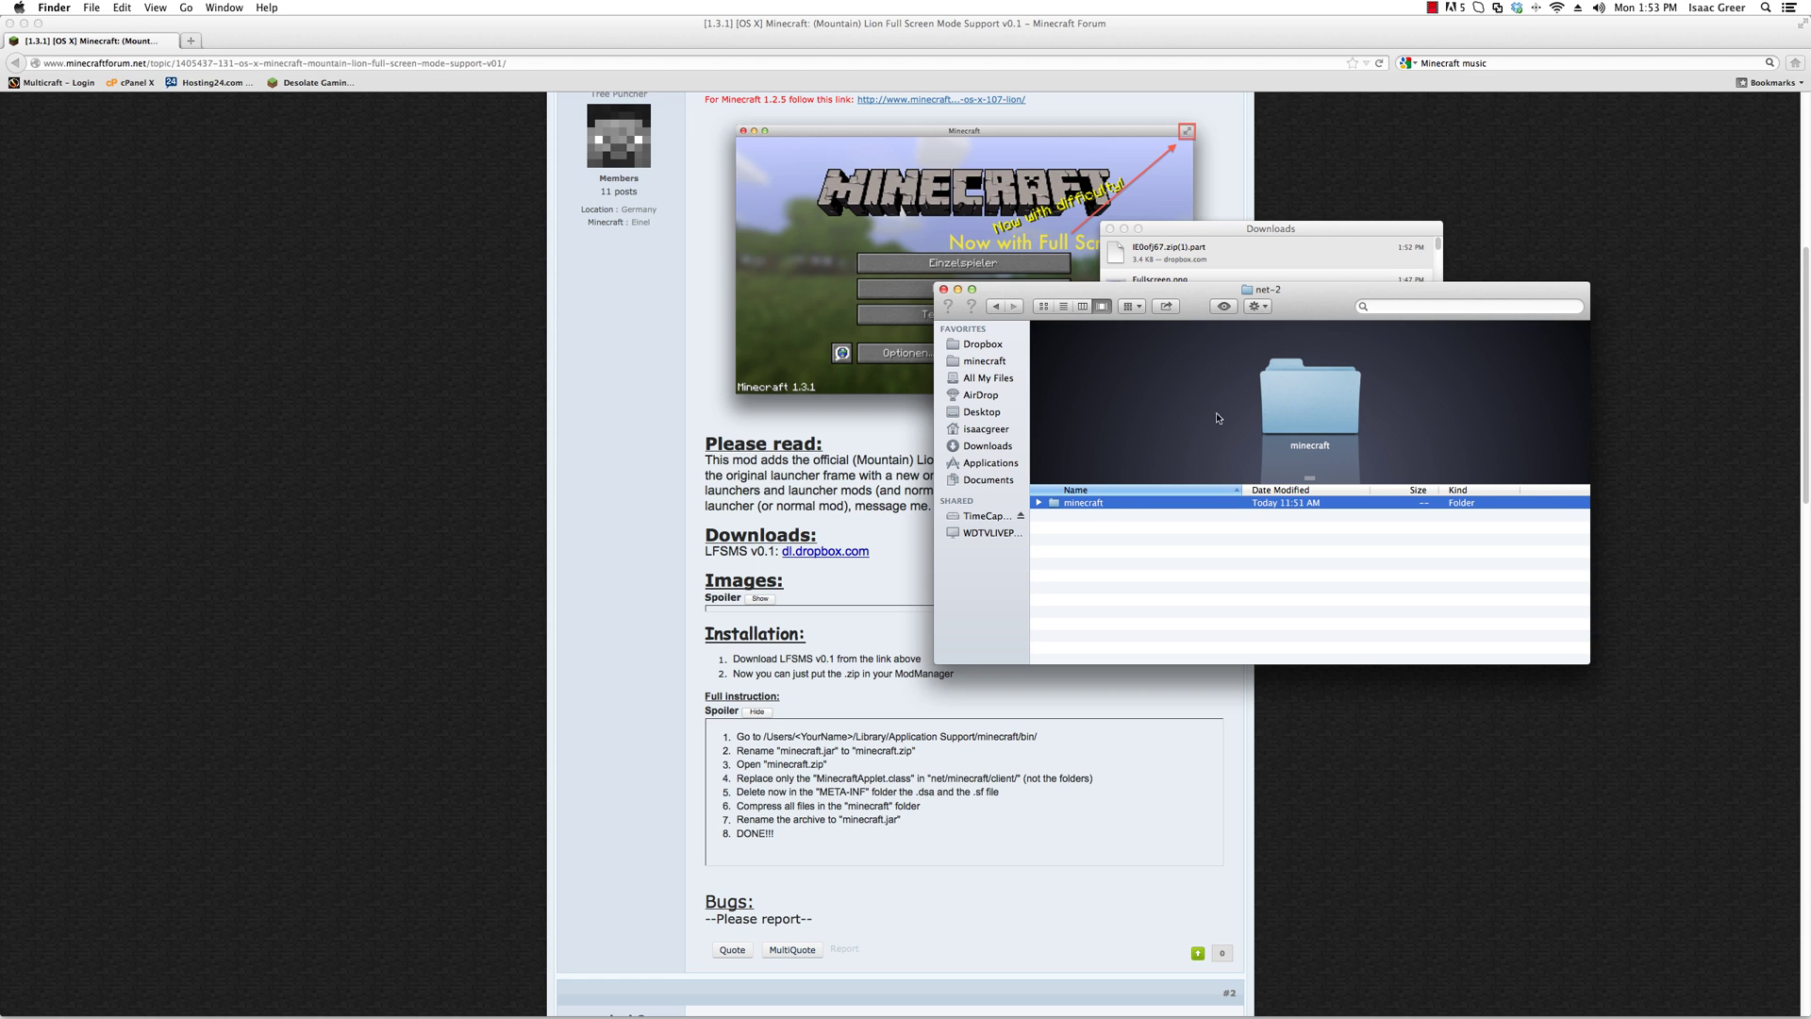
{"action": "double_click", "coordinate": [1100, 505]}
{"action": "double_click", "coordinate": [1083, 506]}
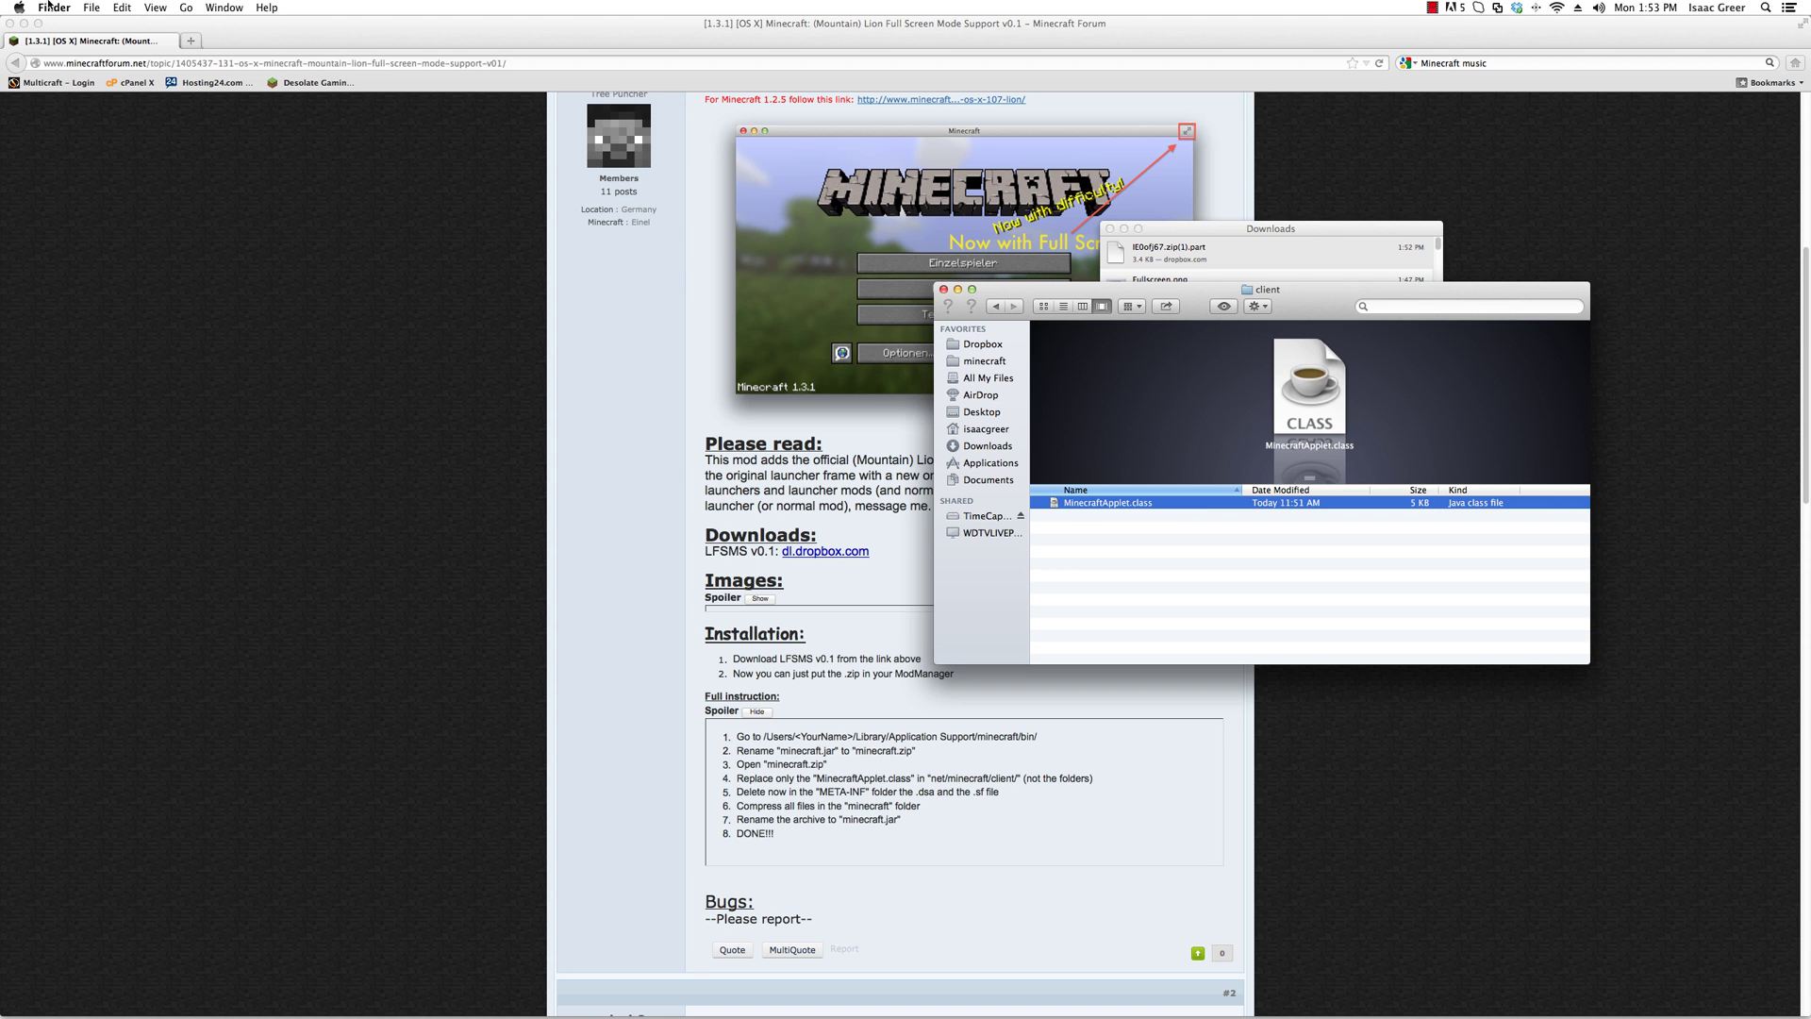
{"action": "left_click", "coordinate": [25, 23]}
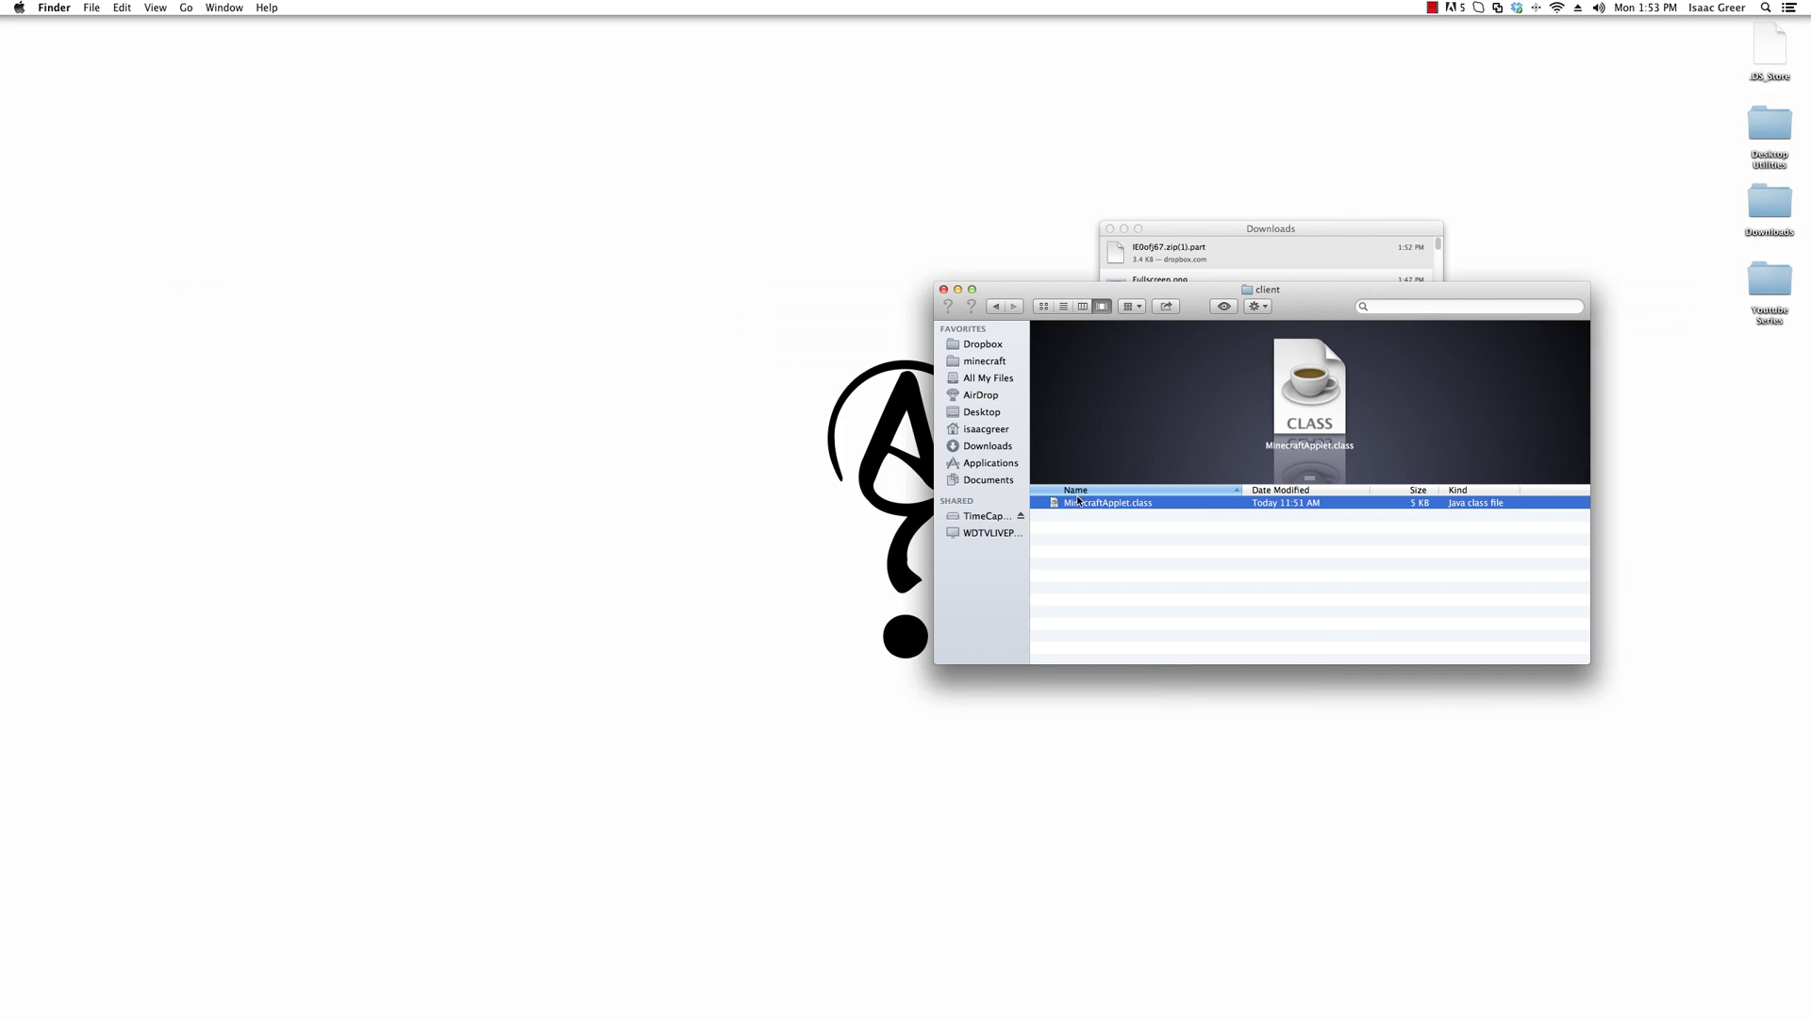
{"action": "left_click_drag", "start_coordinate": [1133, 505], "coordinate": [497, 302]}
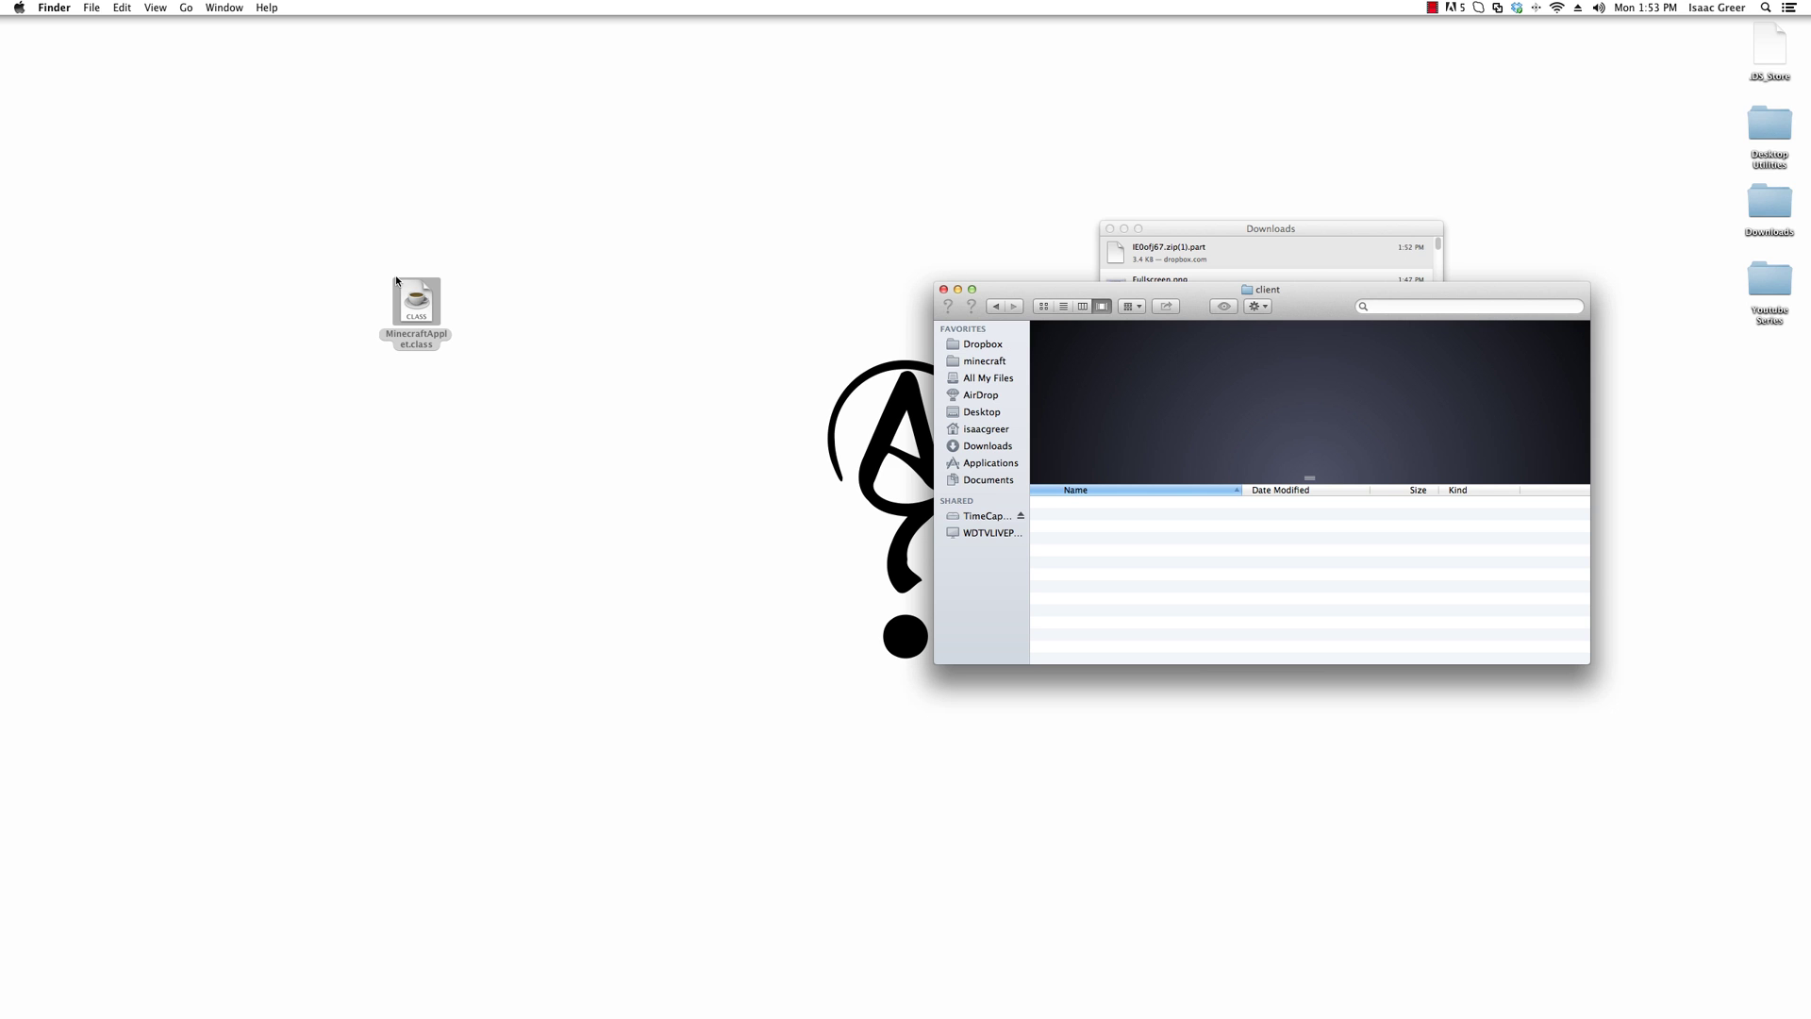
In the minecraft bin folder, extract minecraft.jar with The Unarchiver and open the extracted minecraft folder
{"action": "left_click", "coordinate": [986, 362]}
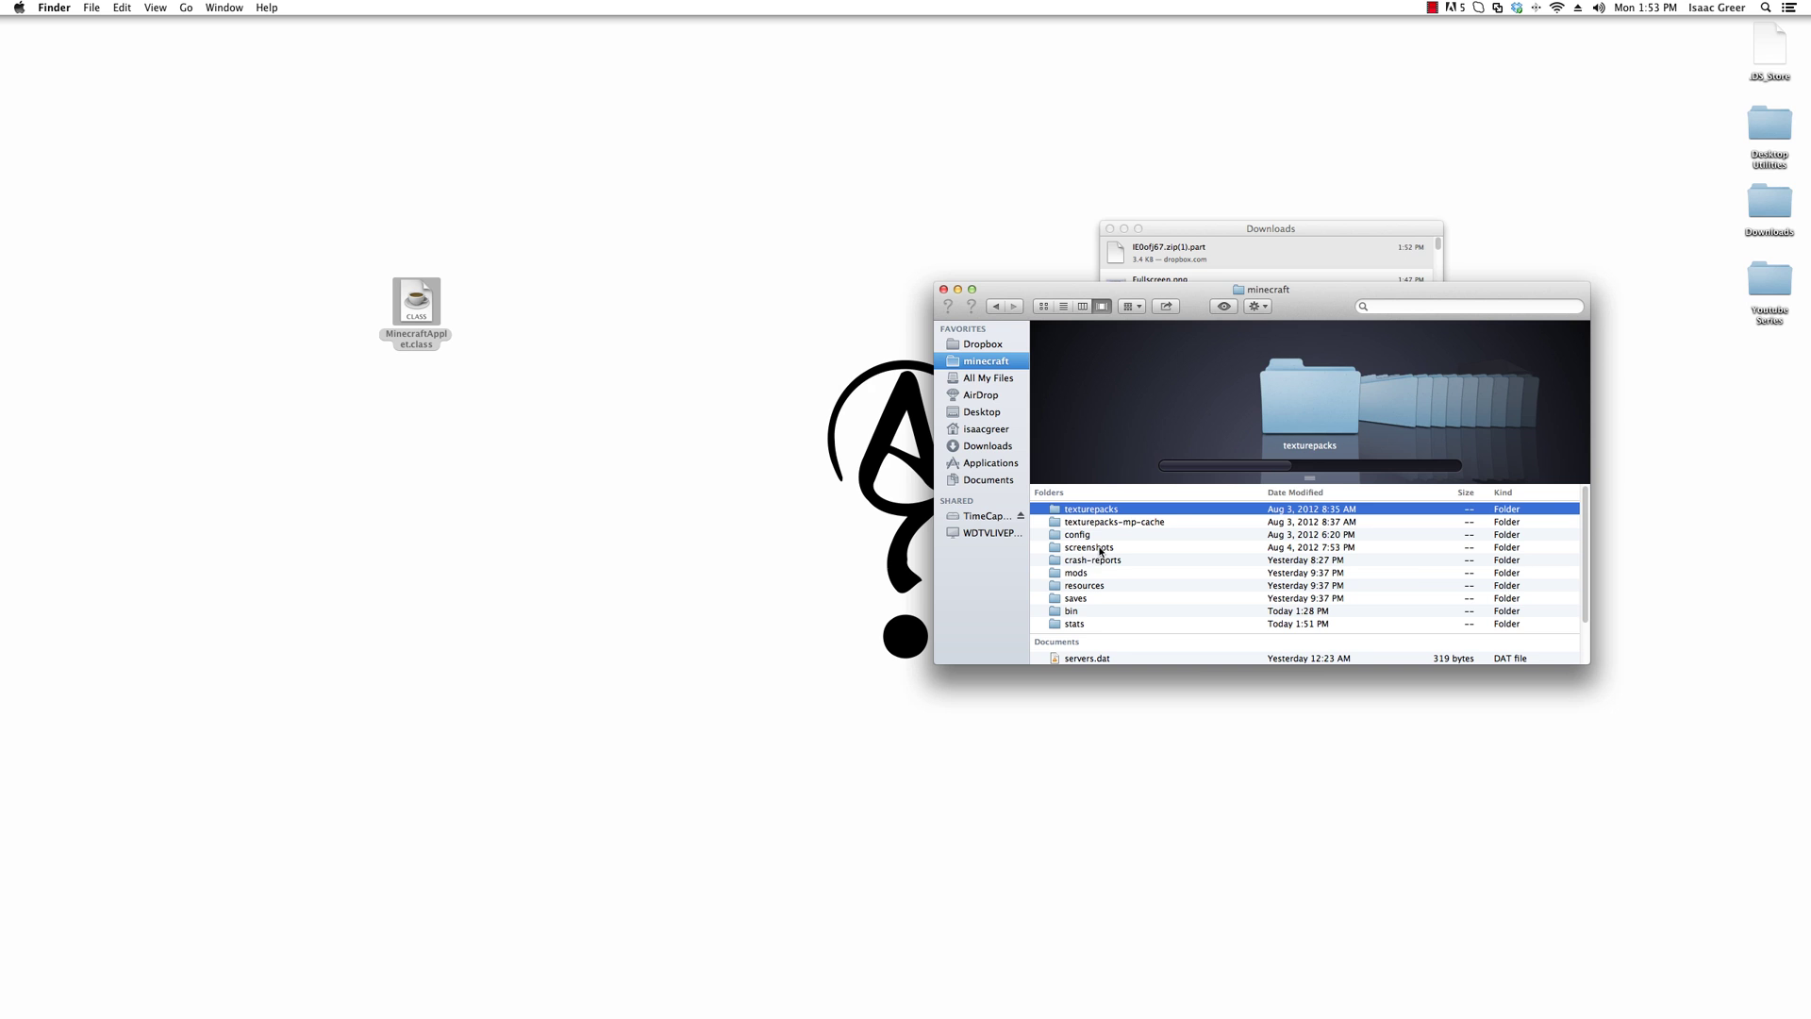
{"action": "double_click", "coordinate": [1086, 611]}
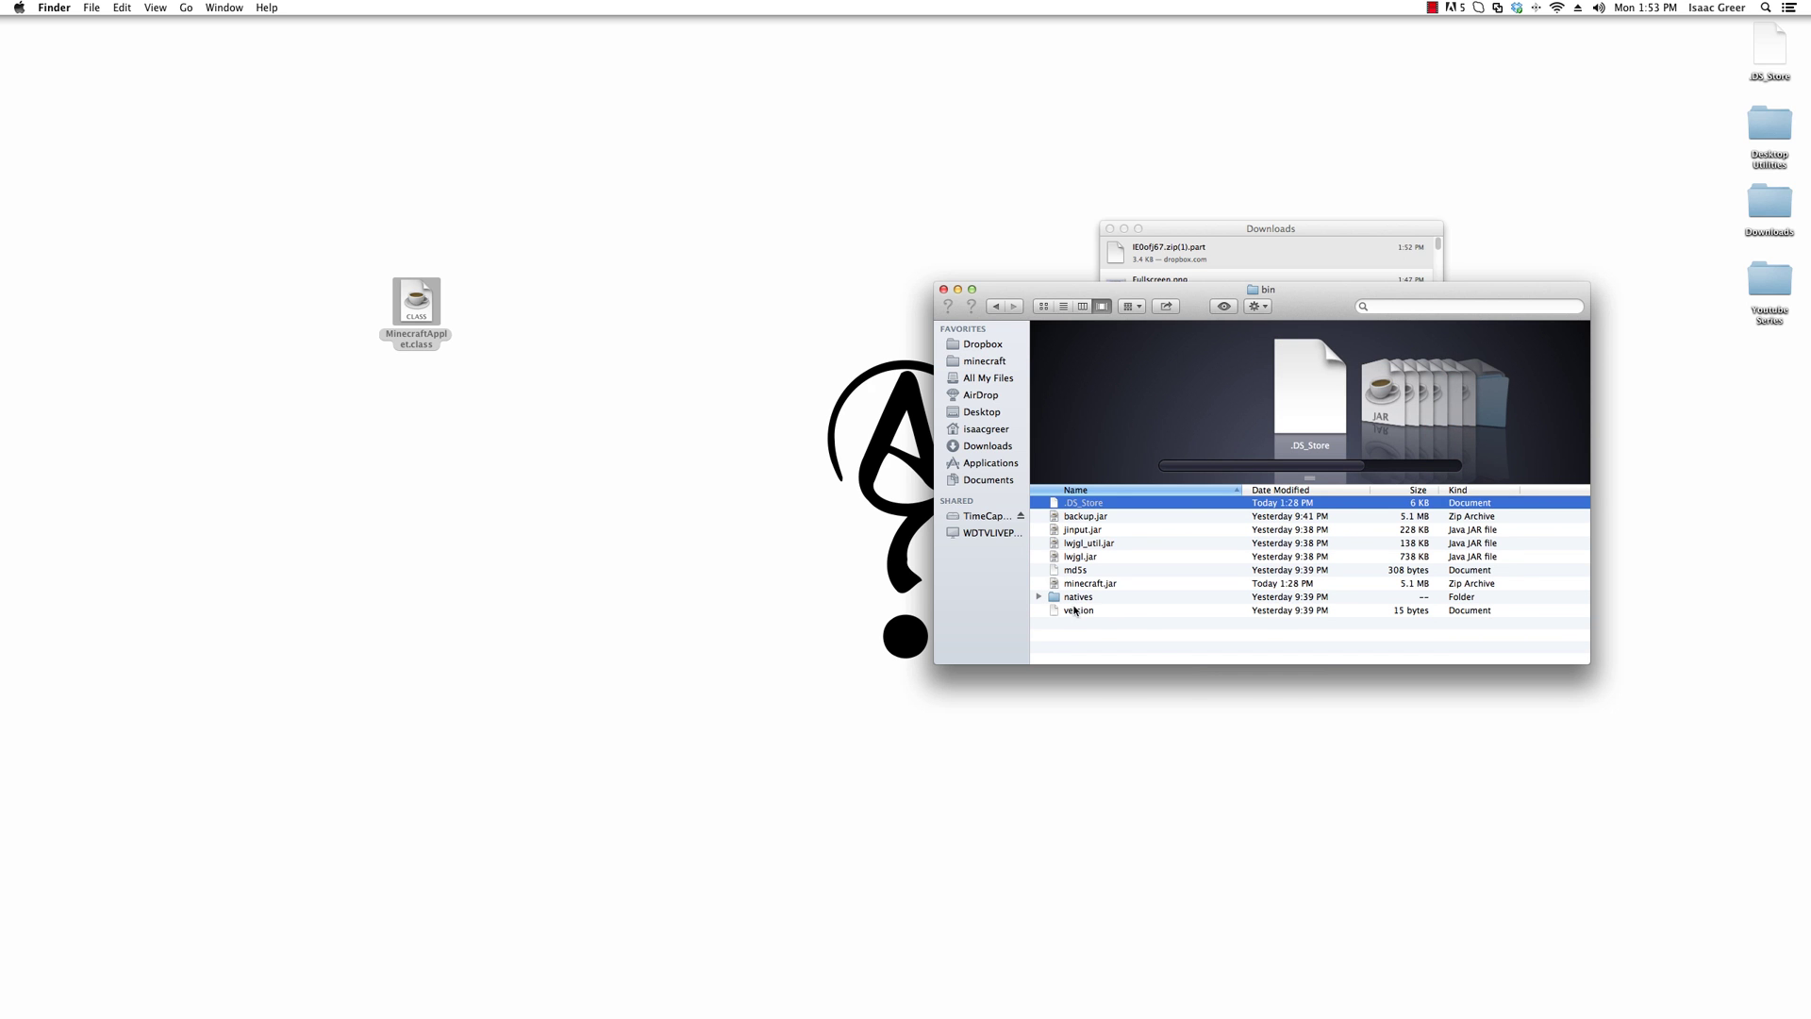
{"action": "left_click", "coordinate": [1091, 583]}
{"action": "right_click", "coordinate": [1091, 583]}
{"action": "mouse_move", "coordinate": [1145, 604]}
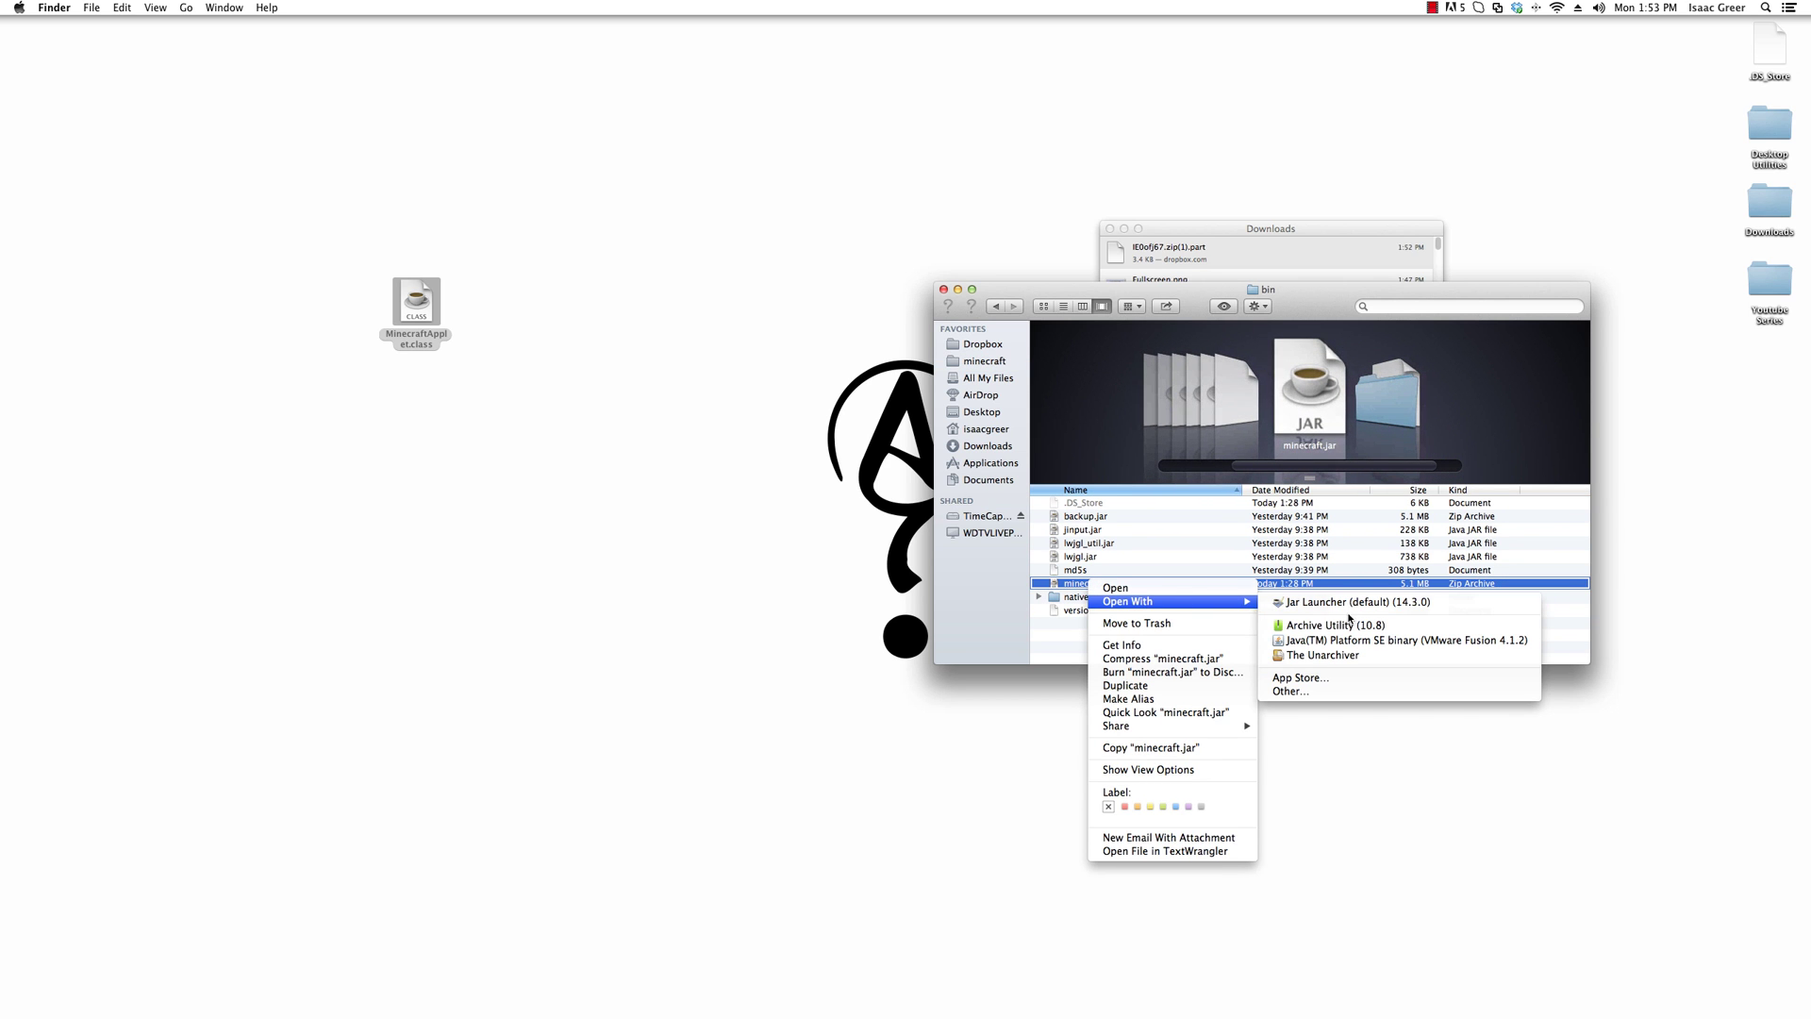
{"action": "left_click", "coordinate": [1341, 655]}
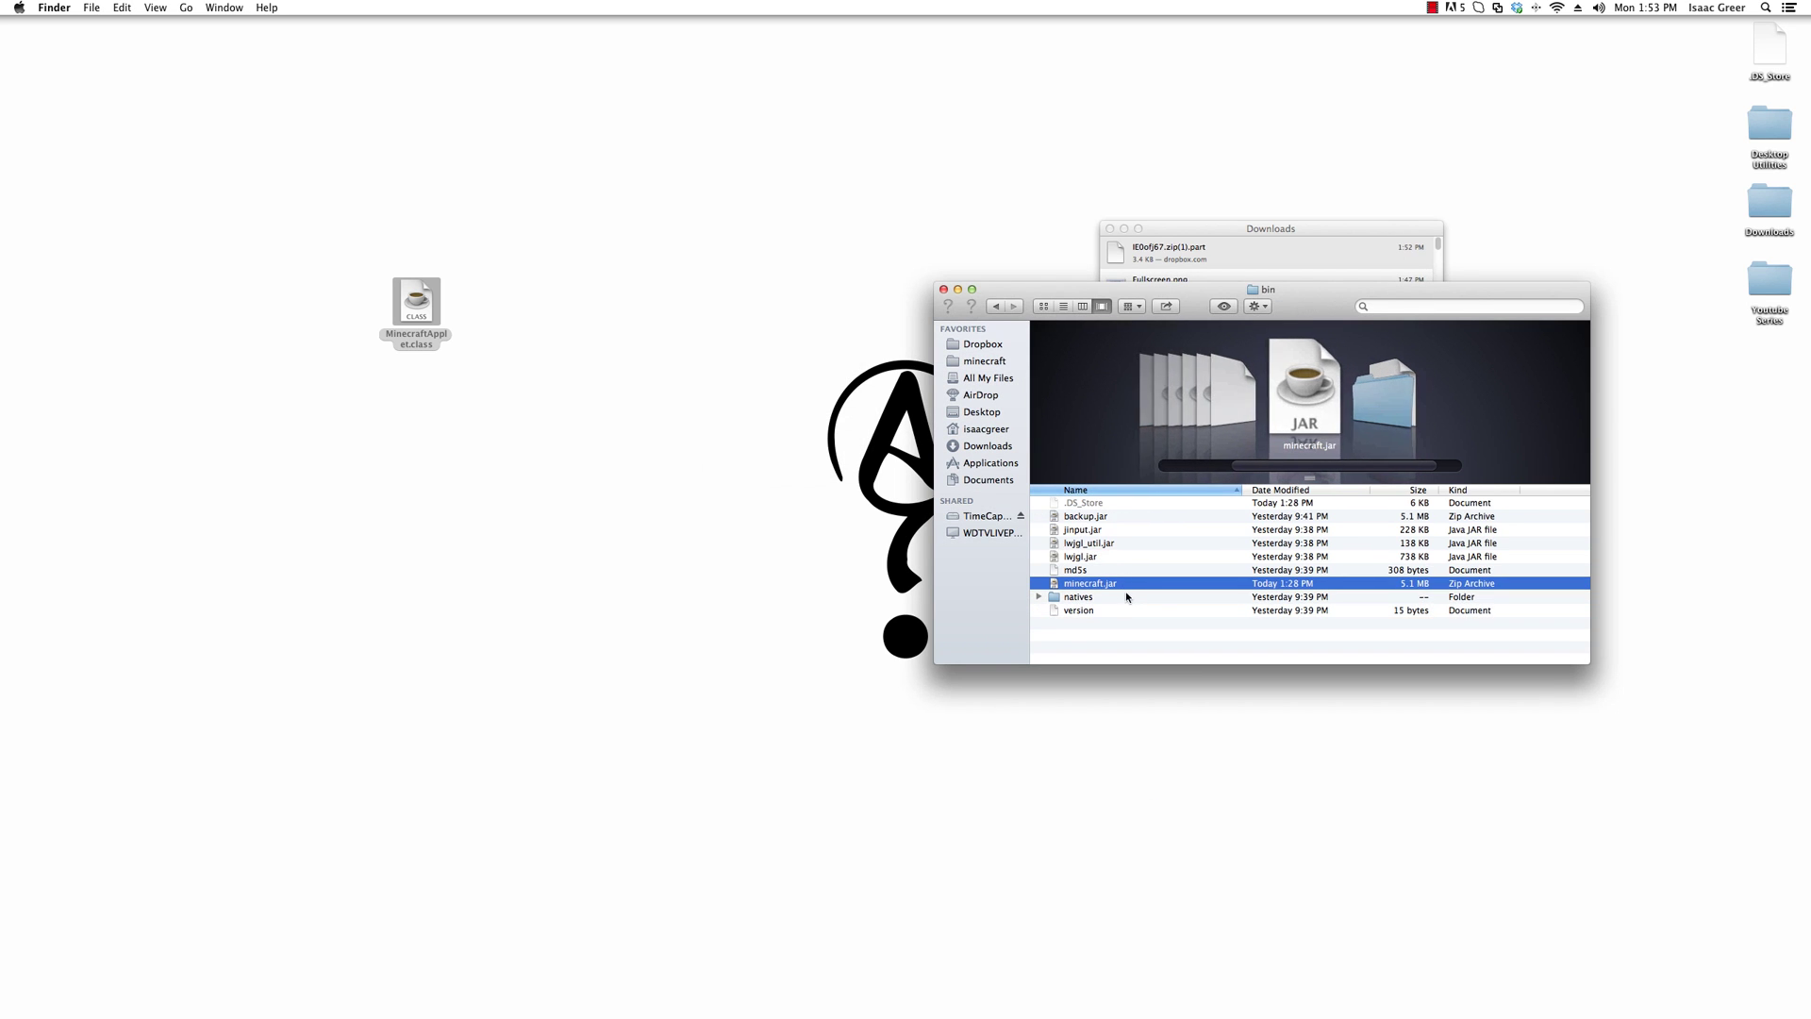
{"action": "double_click", "coordinate": [1092, 584]}
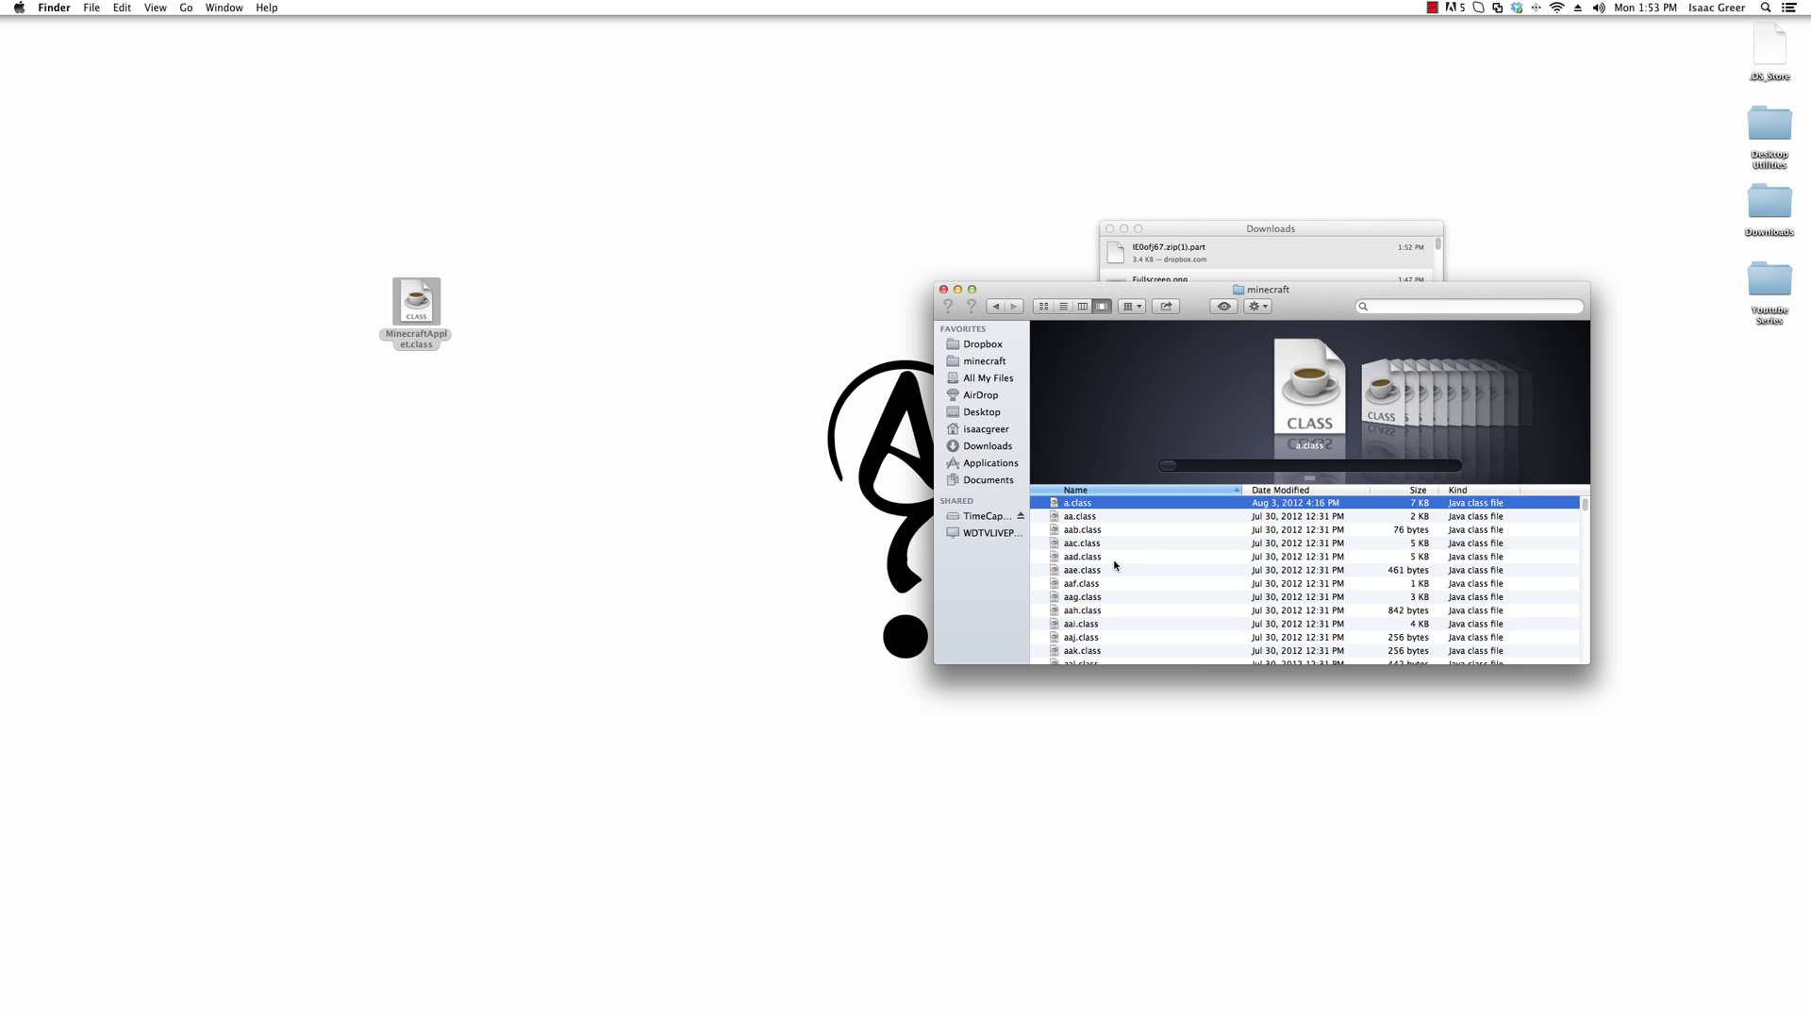
Sort the extracted minecraft folder by kind and open its net/minecraft/client subfolder
{"action": "left_click", "coordinate": [1459, 492]}
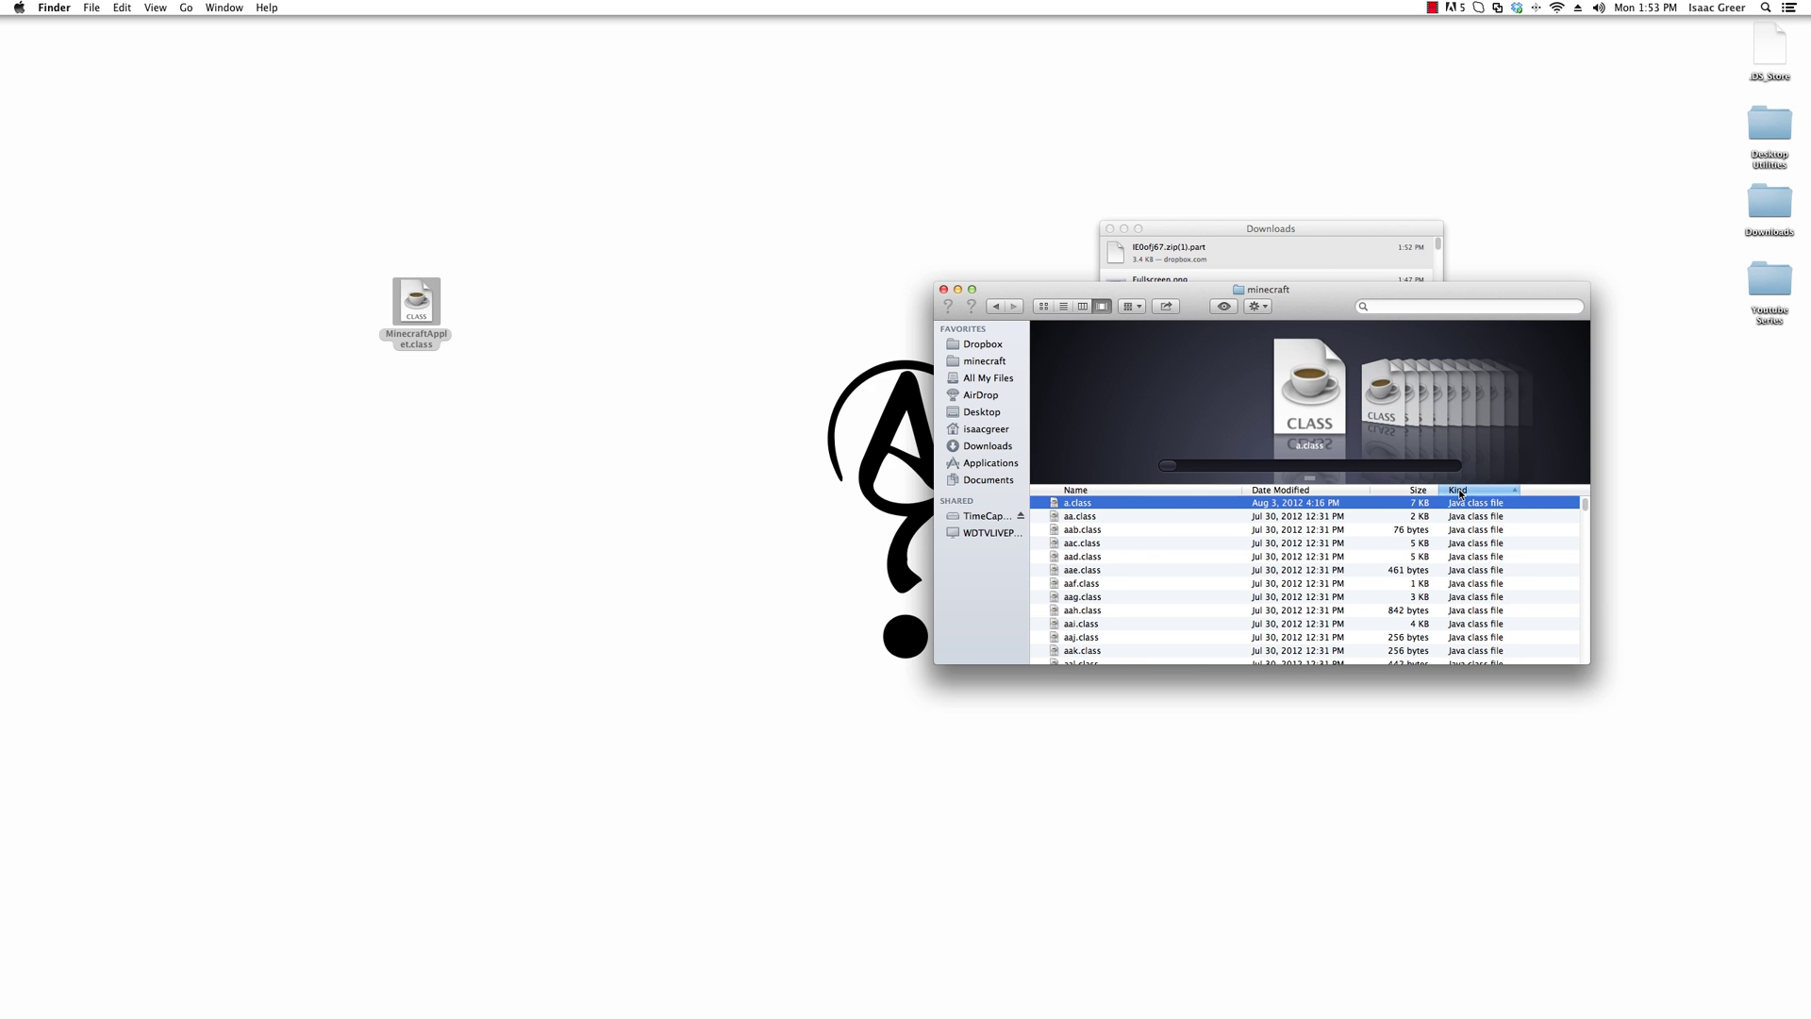
{"action": "scroll", "coordinate": [1213, 613], "scroll_direction": "up", "scroll_amount": 3}
{"action": "scroll", "coordinate": [1213, 613], "scroll_direction": "down", "scroll_amount": 3}
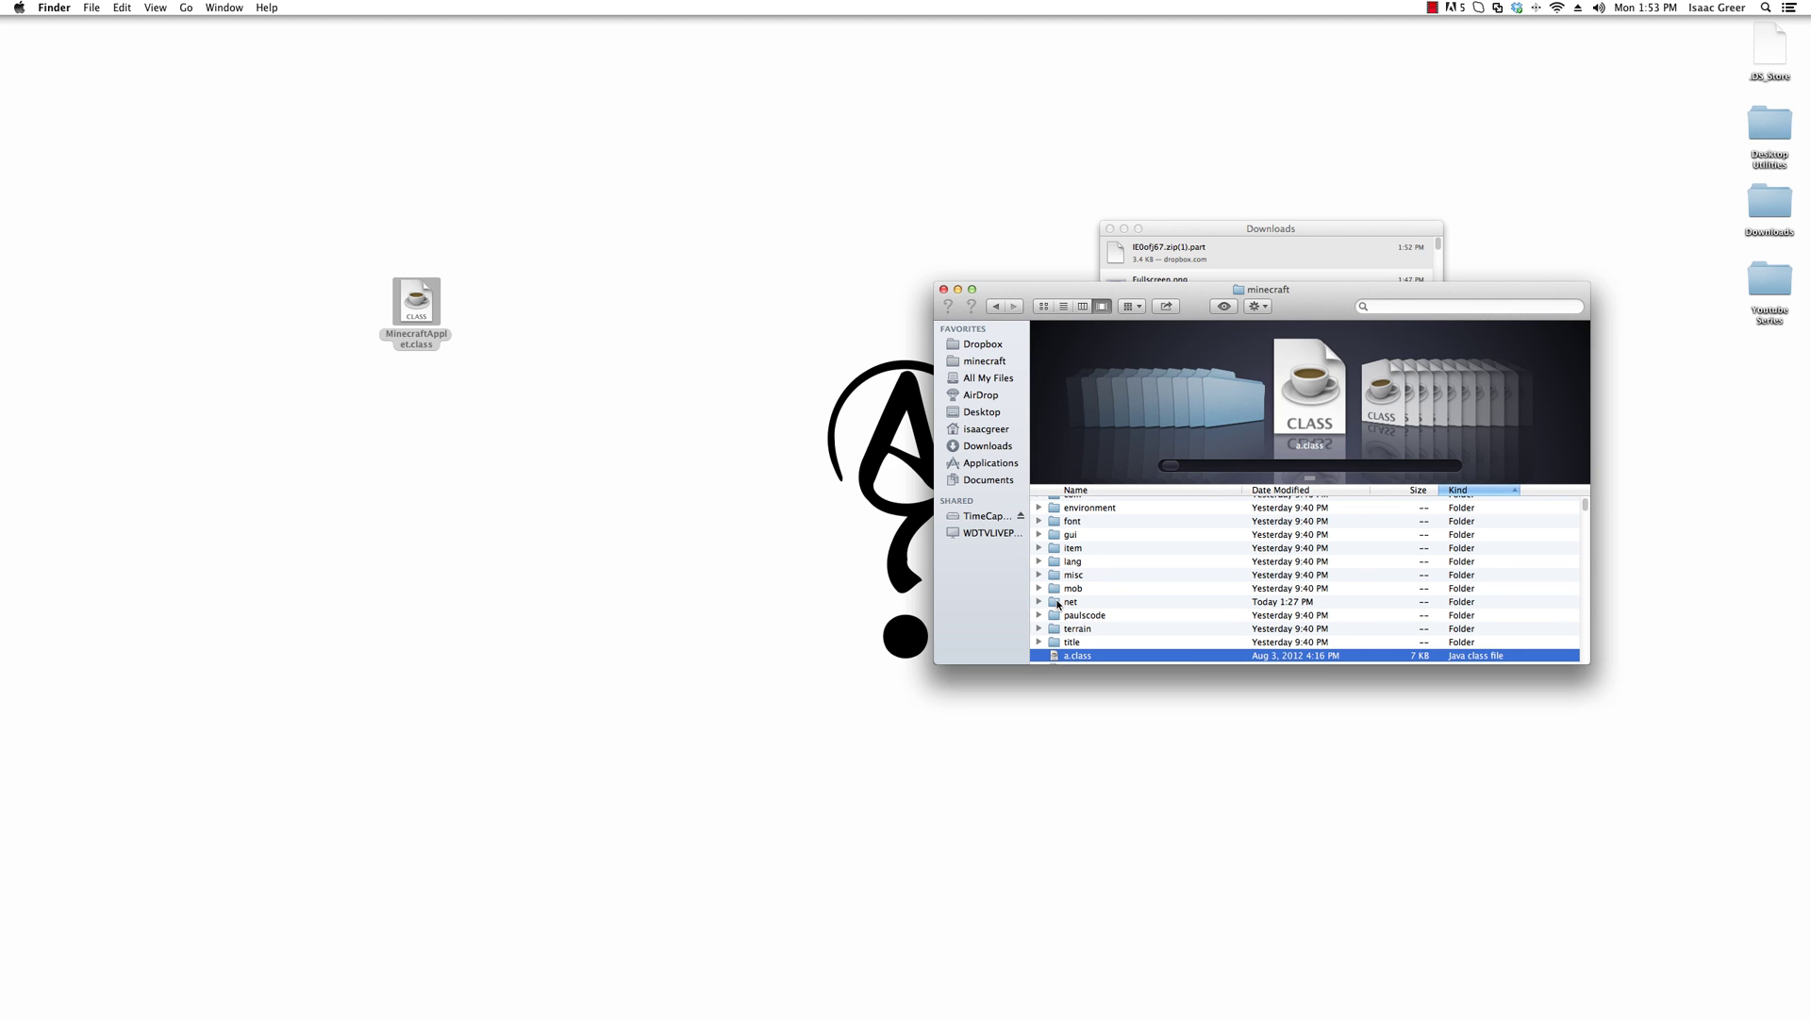
{"action": "double_click", "coordinate": [1058, 603]}
{"action": "double_click", "coordinate": [1080, 516]}
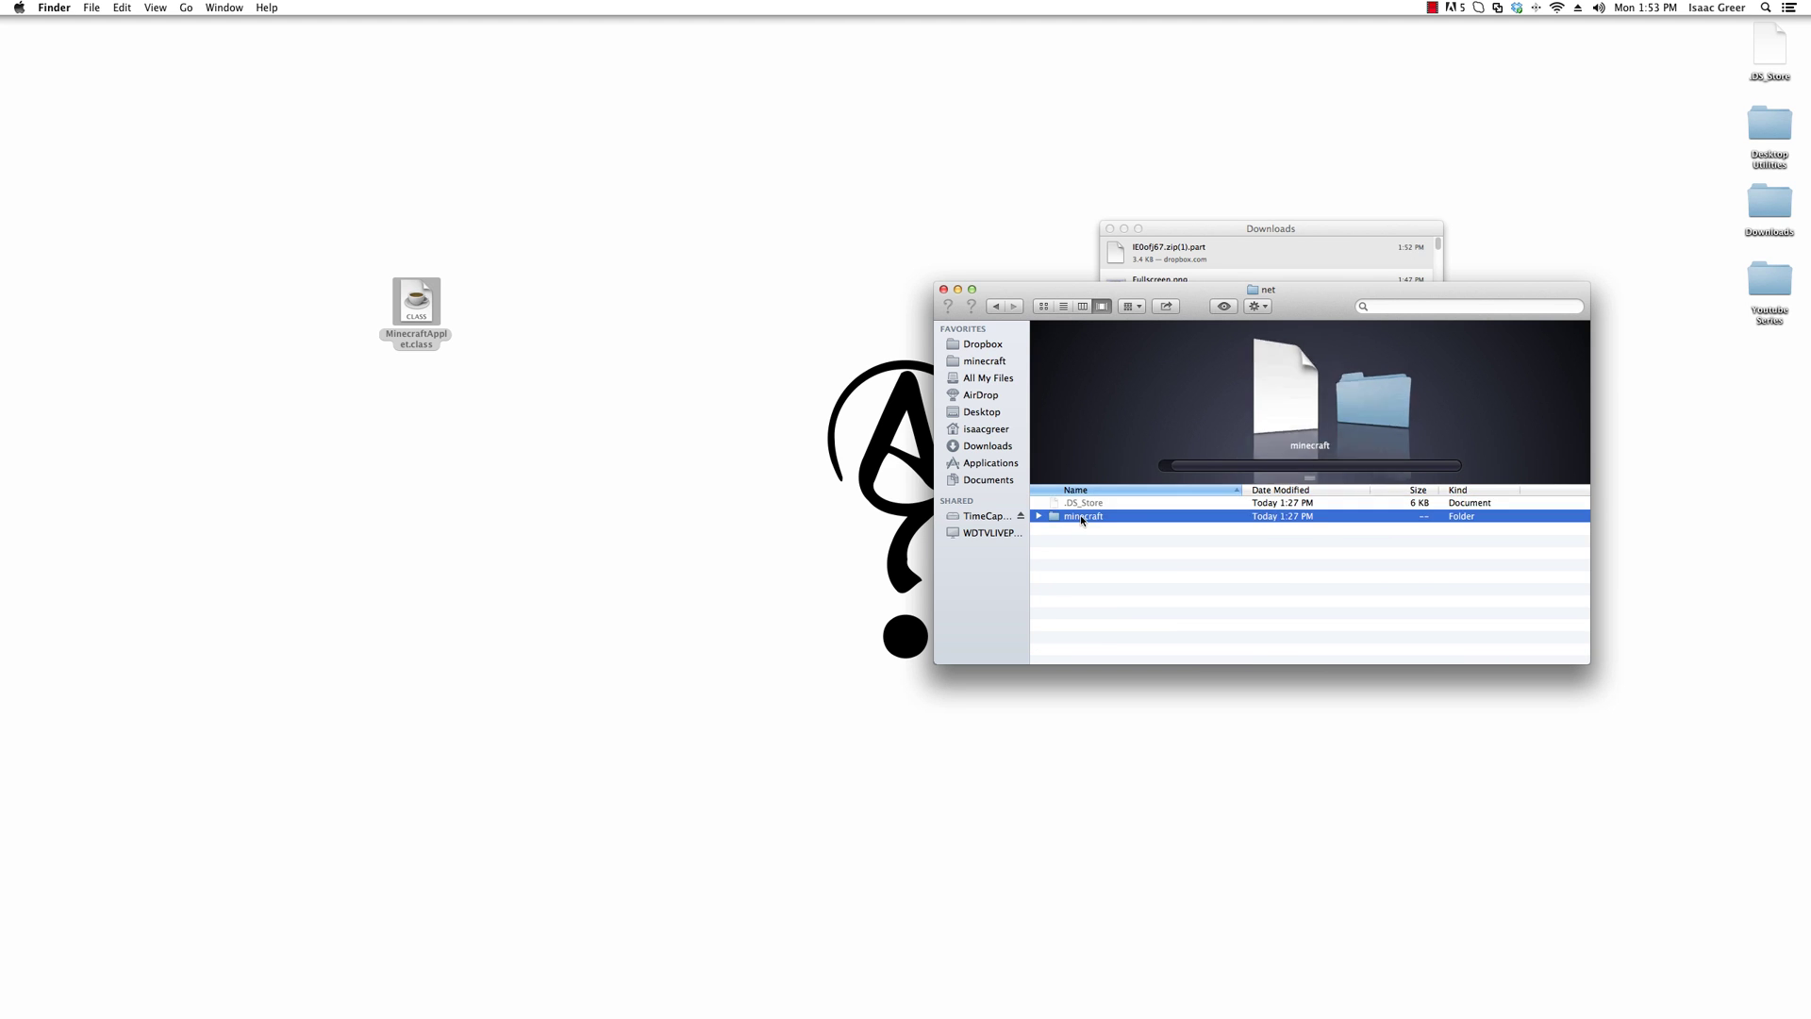
{"action": "double_click", "coordinate": [1081, 517]}
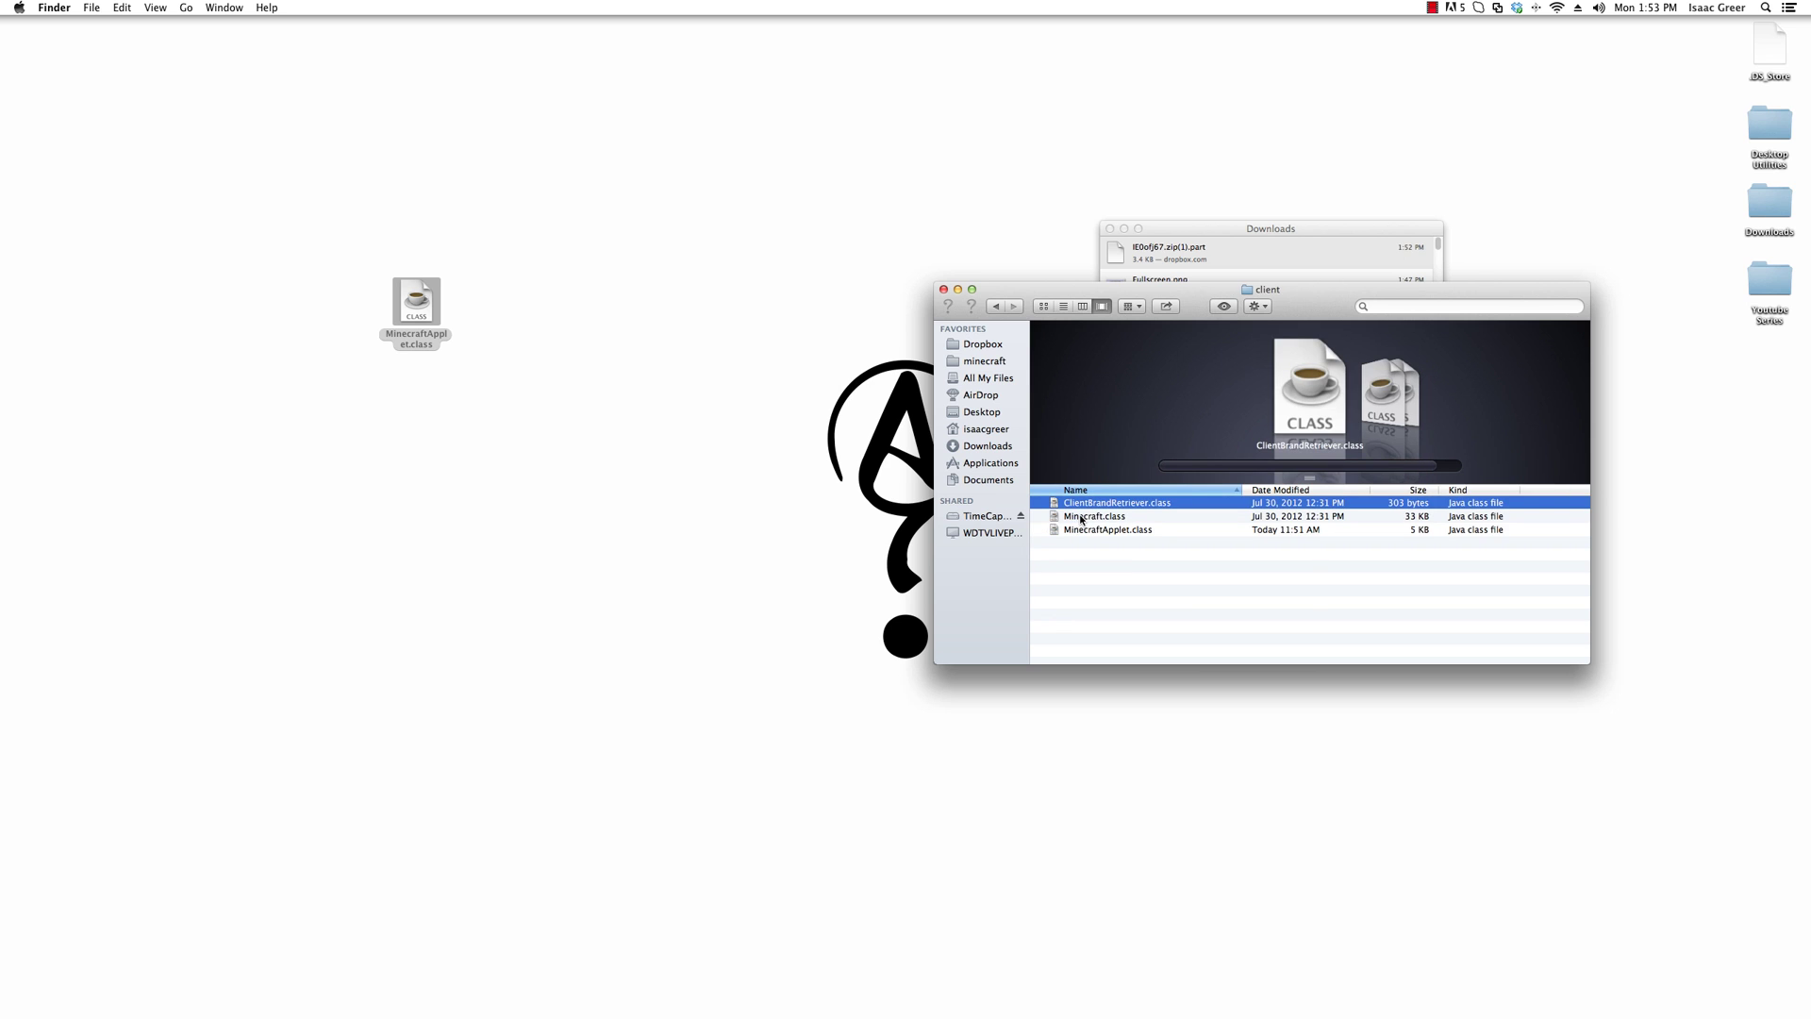
Move MinecraftApplet.class from the desktop into the client folder, replacing the existing file
{"action": "left_click_drag", "start_coordinate": [821, 451], "coordinate": [1106, 573]}
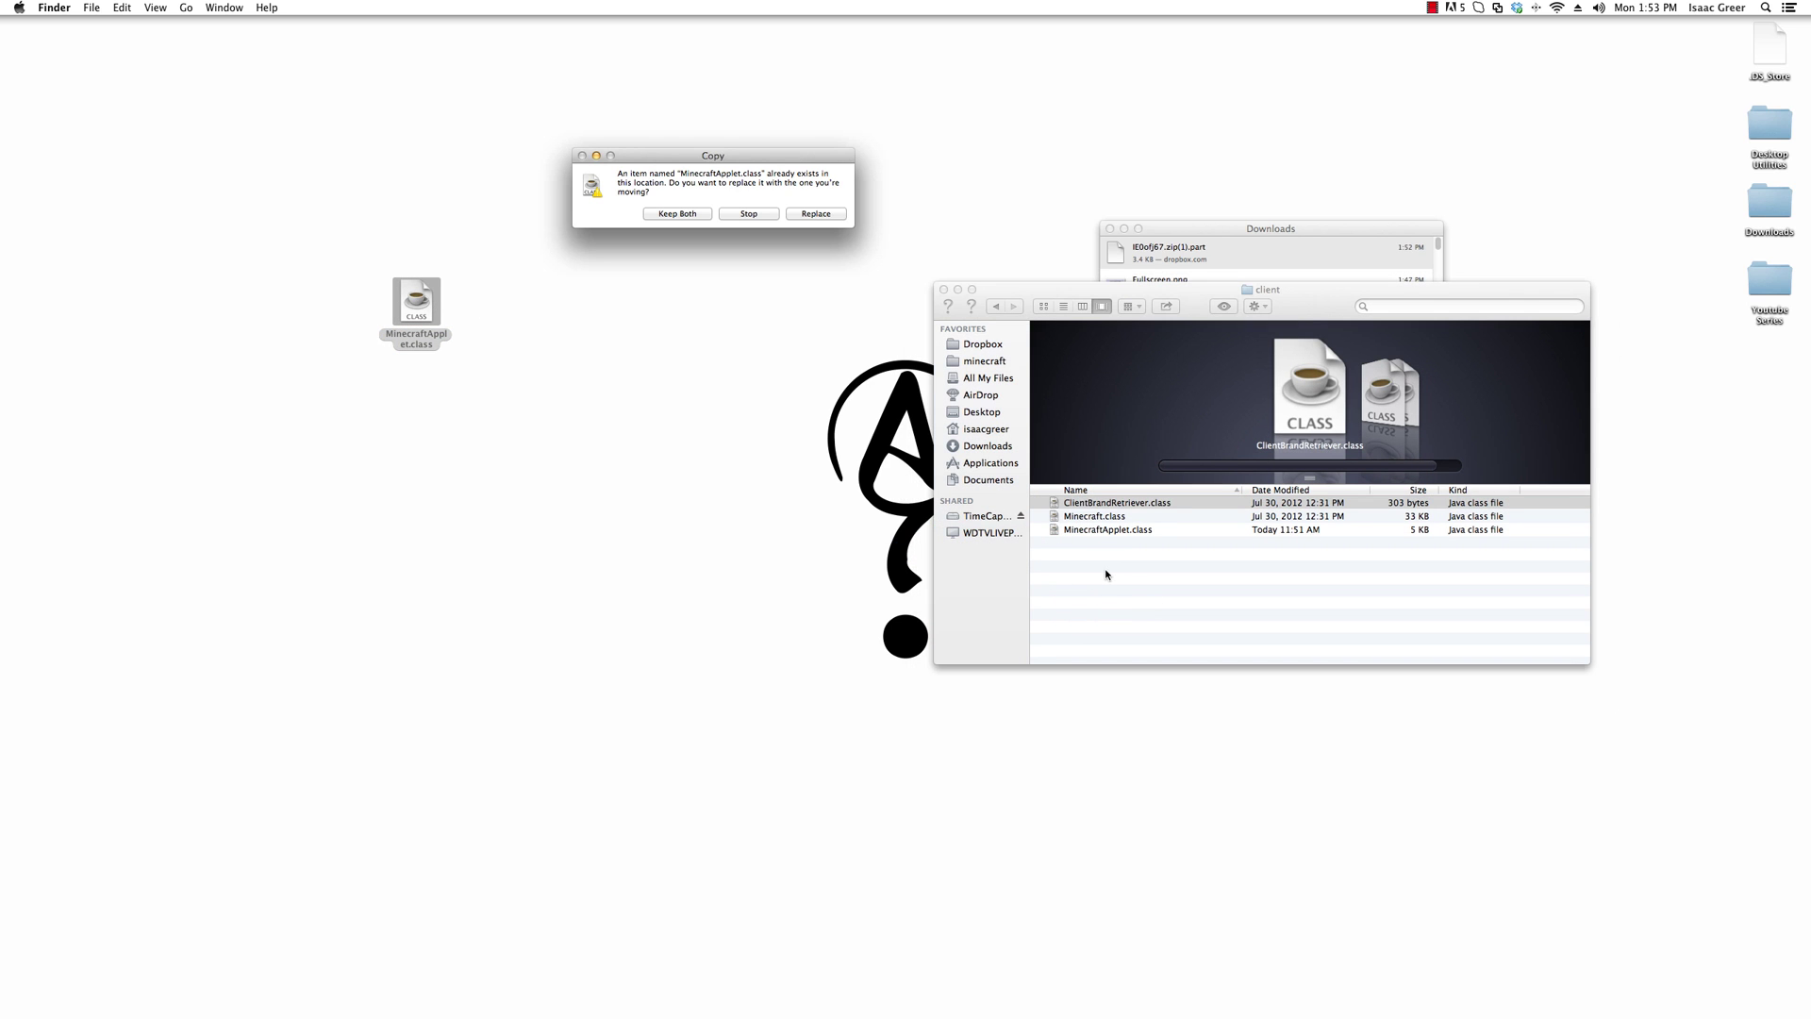
{"action": "left_click", "coordinate": [827, 215]}
{"action": "left_click", "coordinate": [1144, 629]}
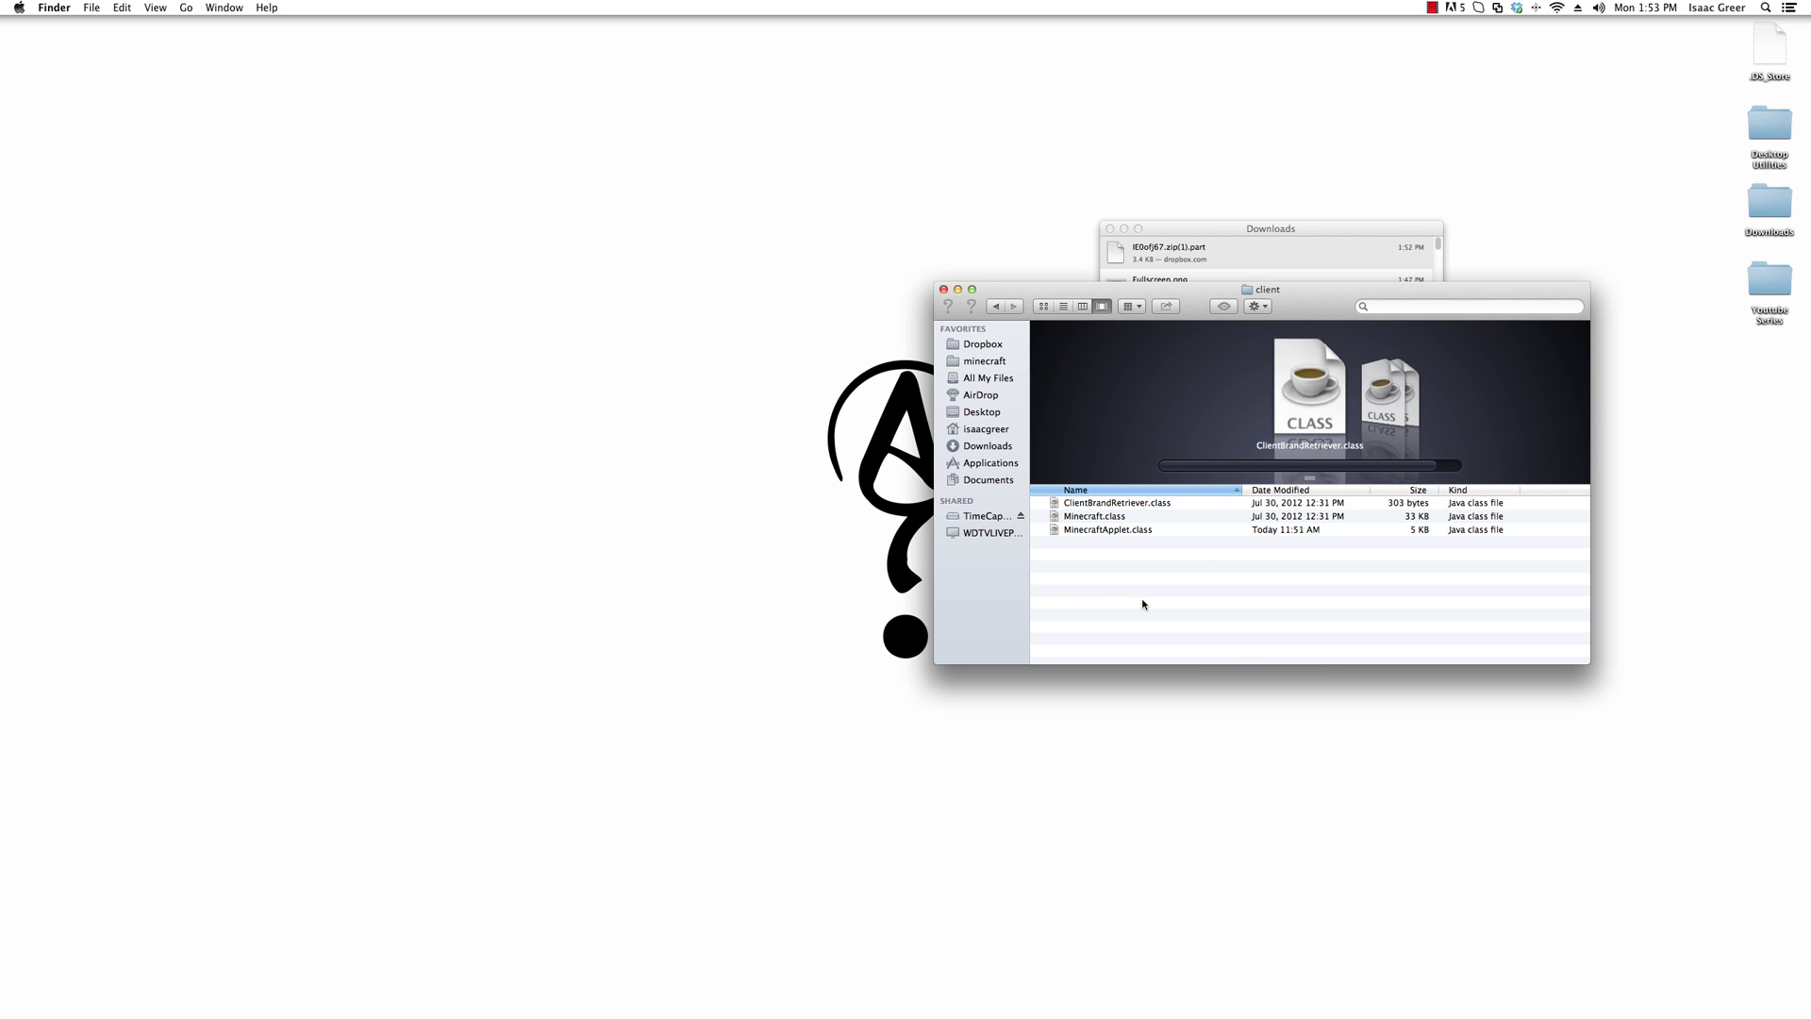
Return to the top level of the extracted minecraft folder and compress all of its contents into one zip archive
{"action": "left_click", "coordinate": [997, 307]}
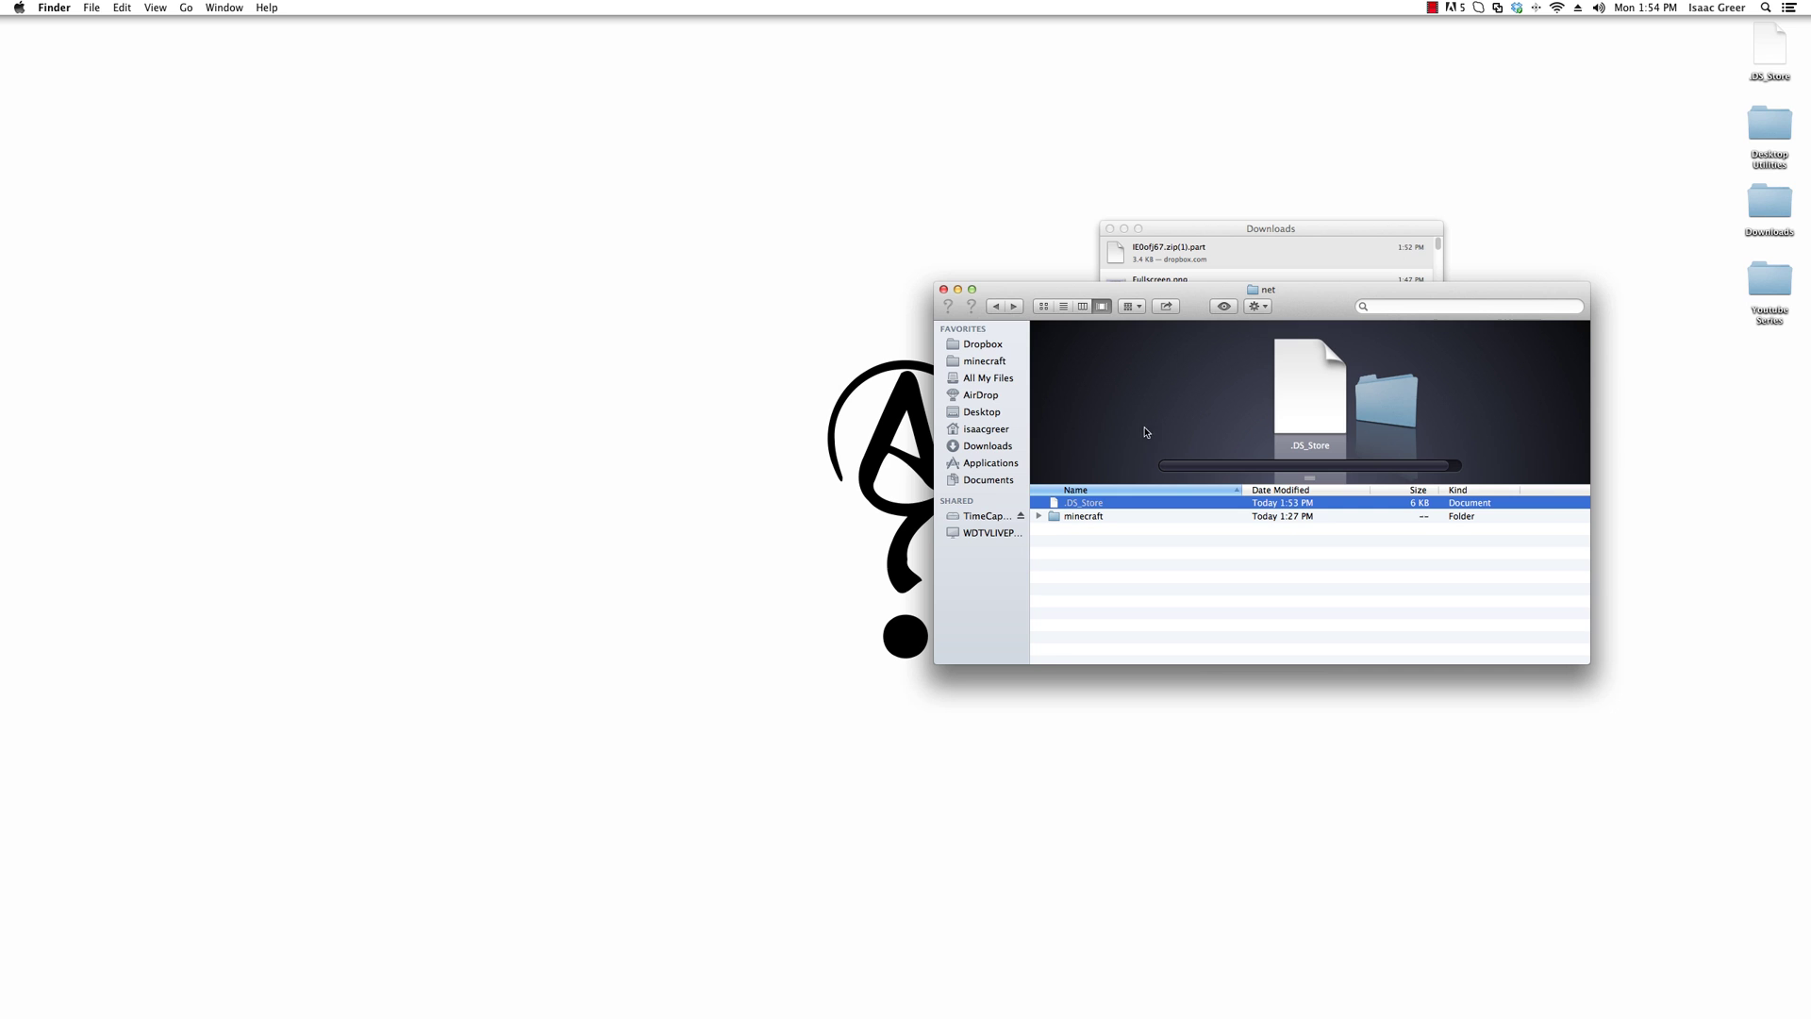
{"action": "left_click", "coordinate": [996, 306]}
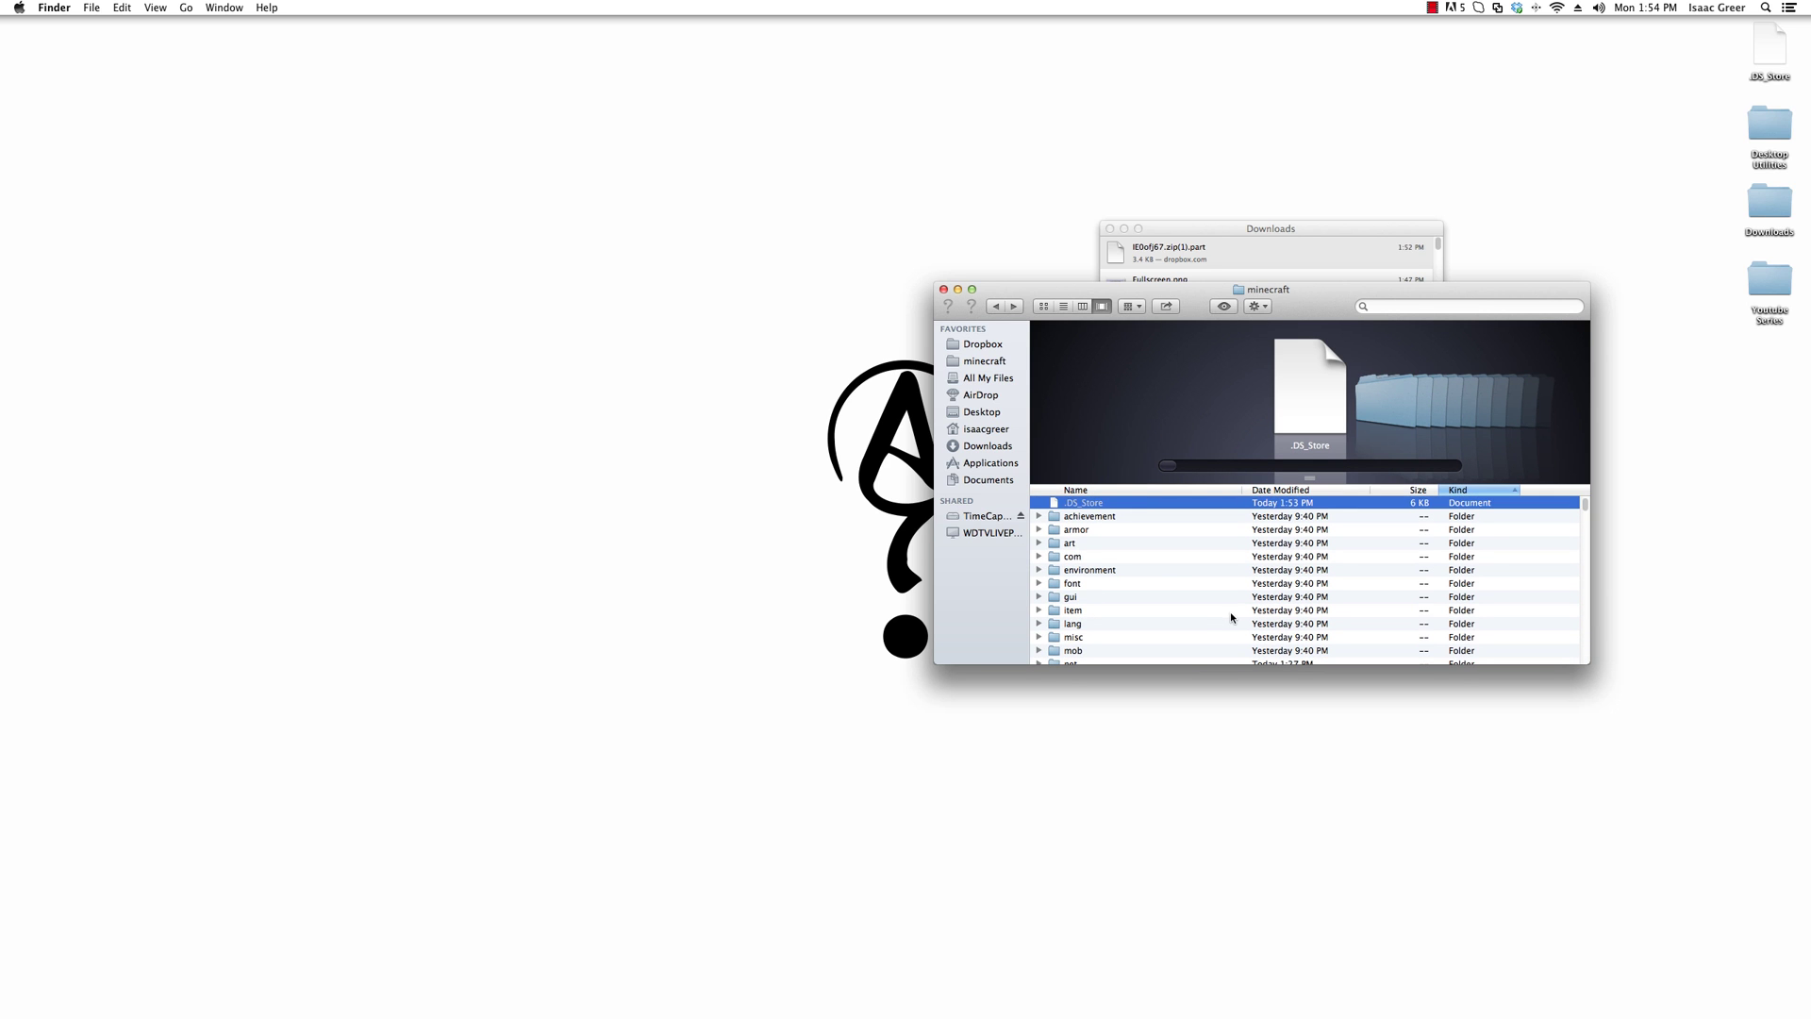
{"action": "key", "text": "Down"}
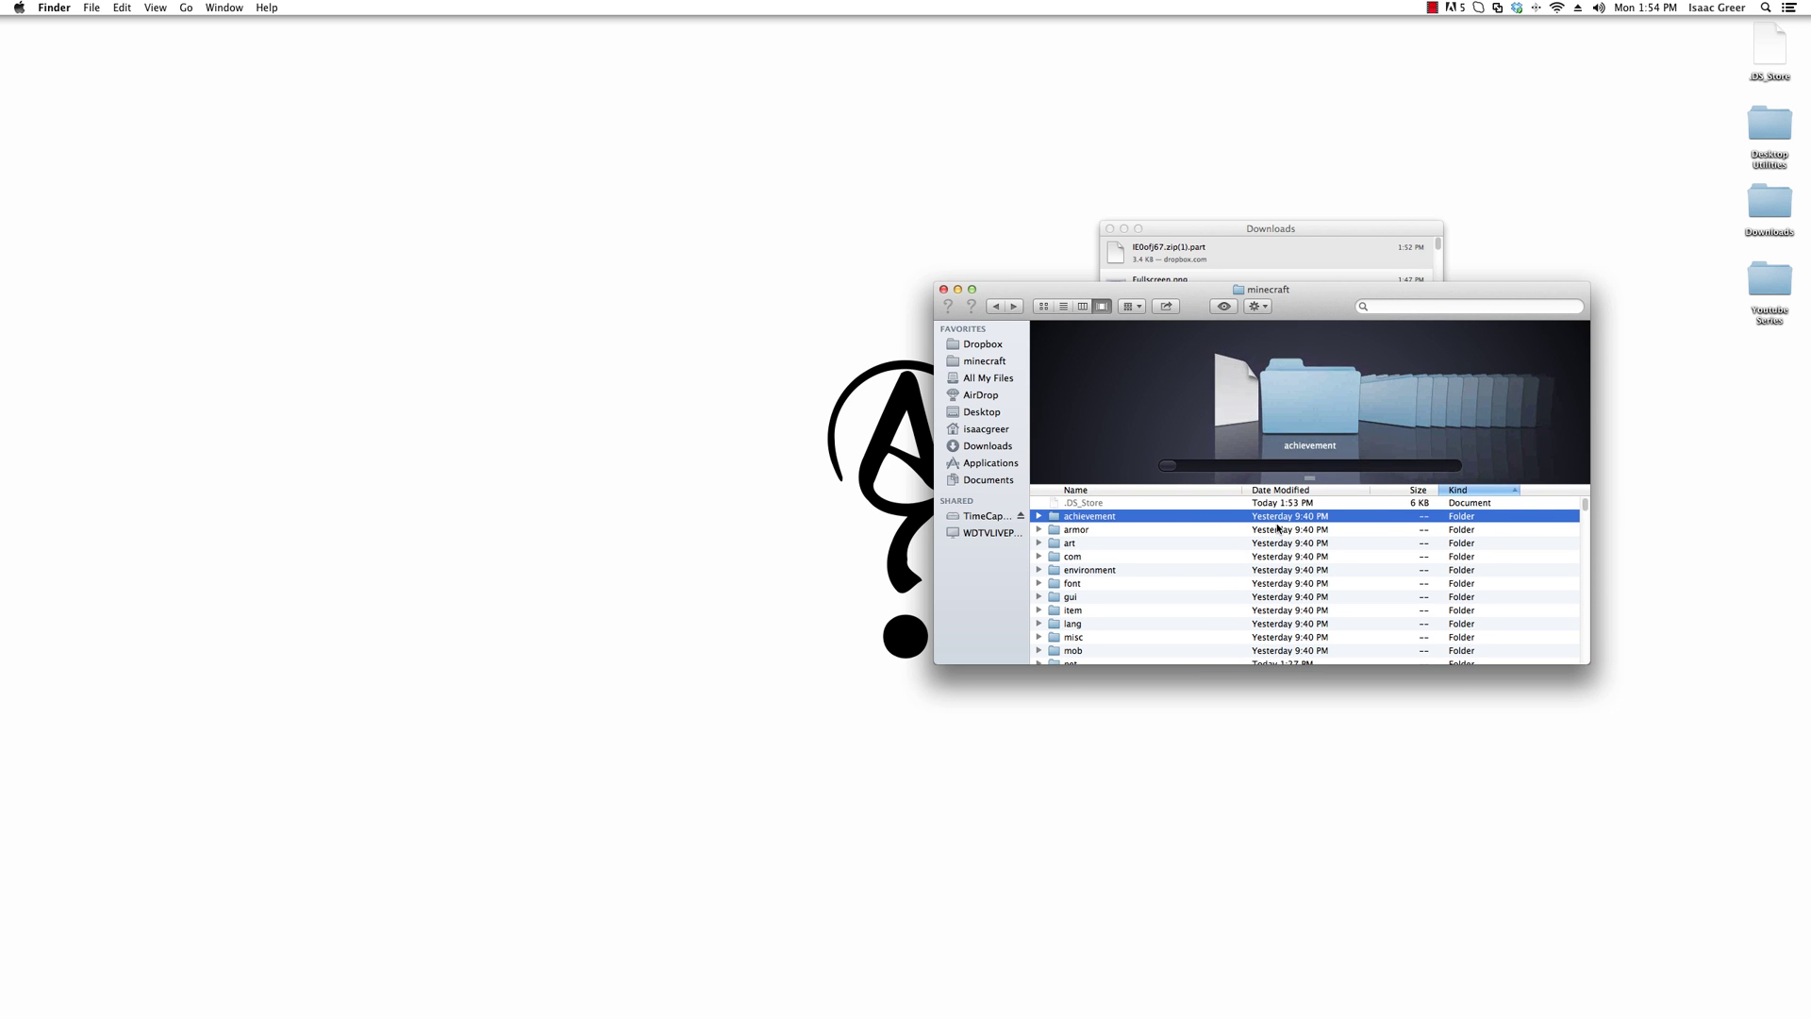
{"action": "left_click_drag", "start_coordinate": [1585, 505], "coordinate": [1588, 703]}
{"action": "key", "text": "super+a"}
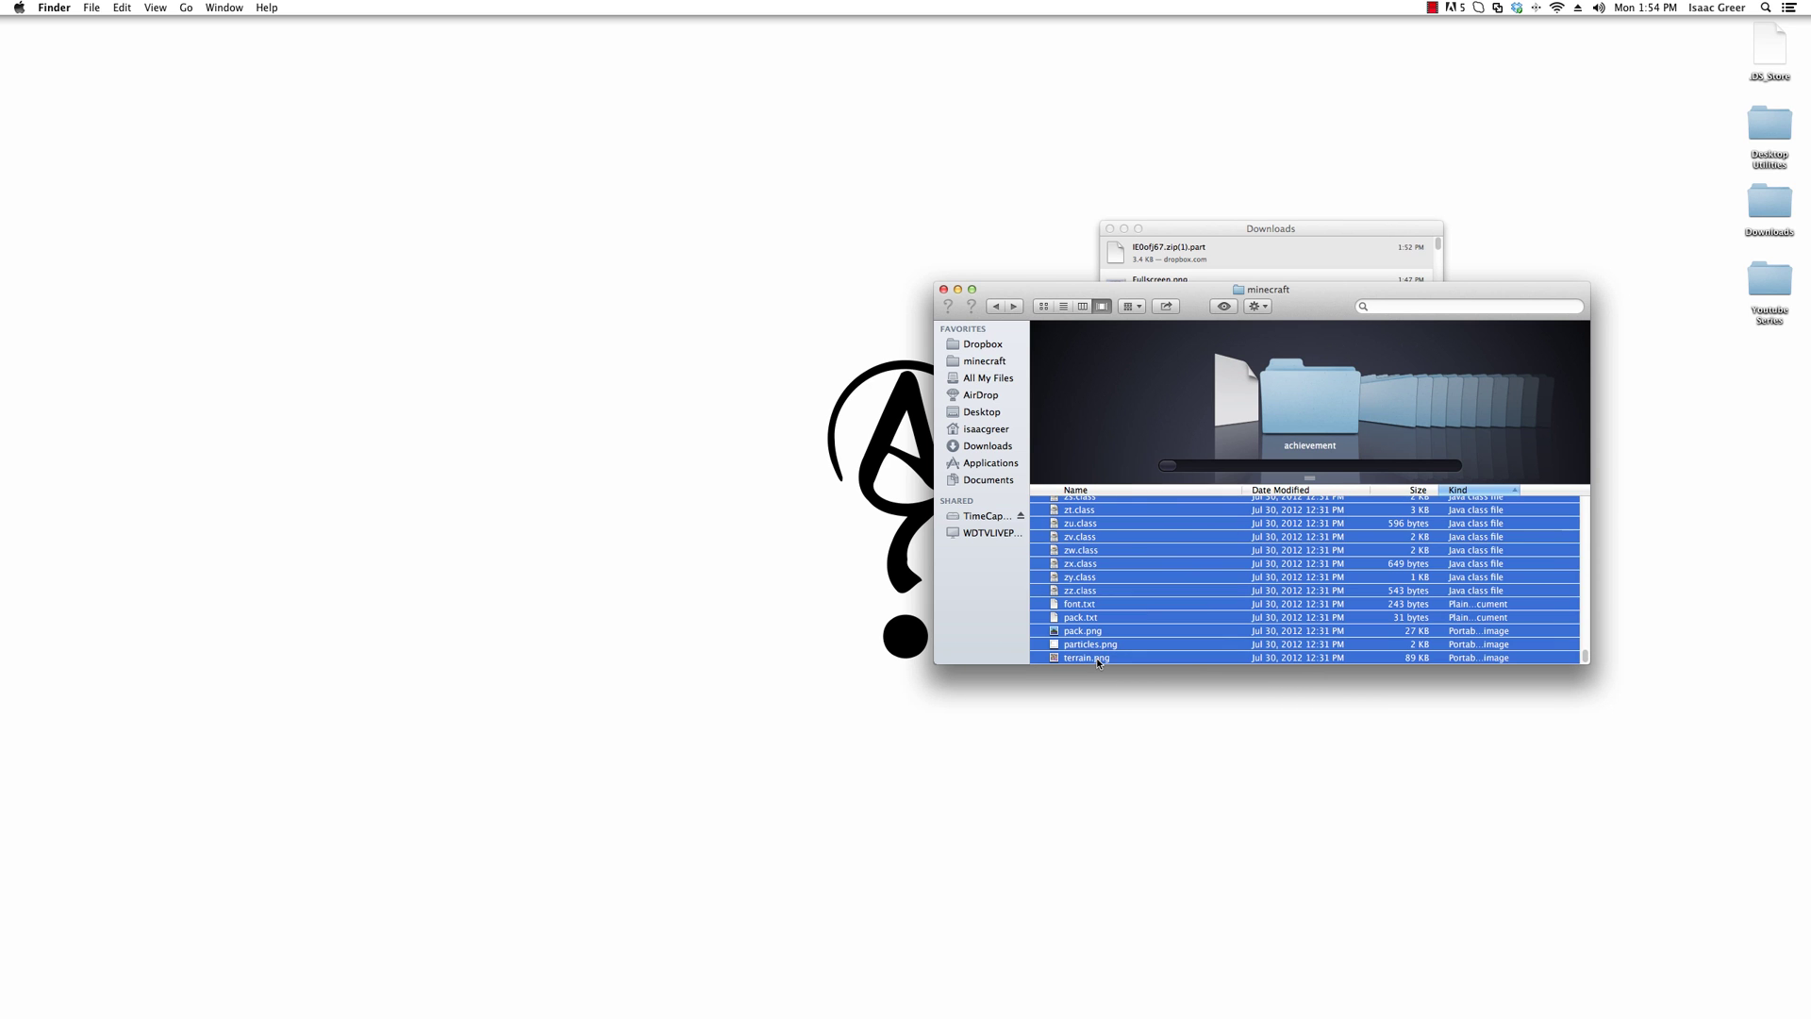
{"action": "right_click", "coordinate": [1088, 580]}
{"action": "left_click", "coordinate": [1141, 672]}
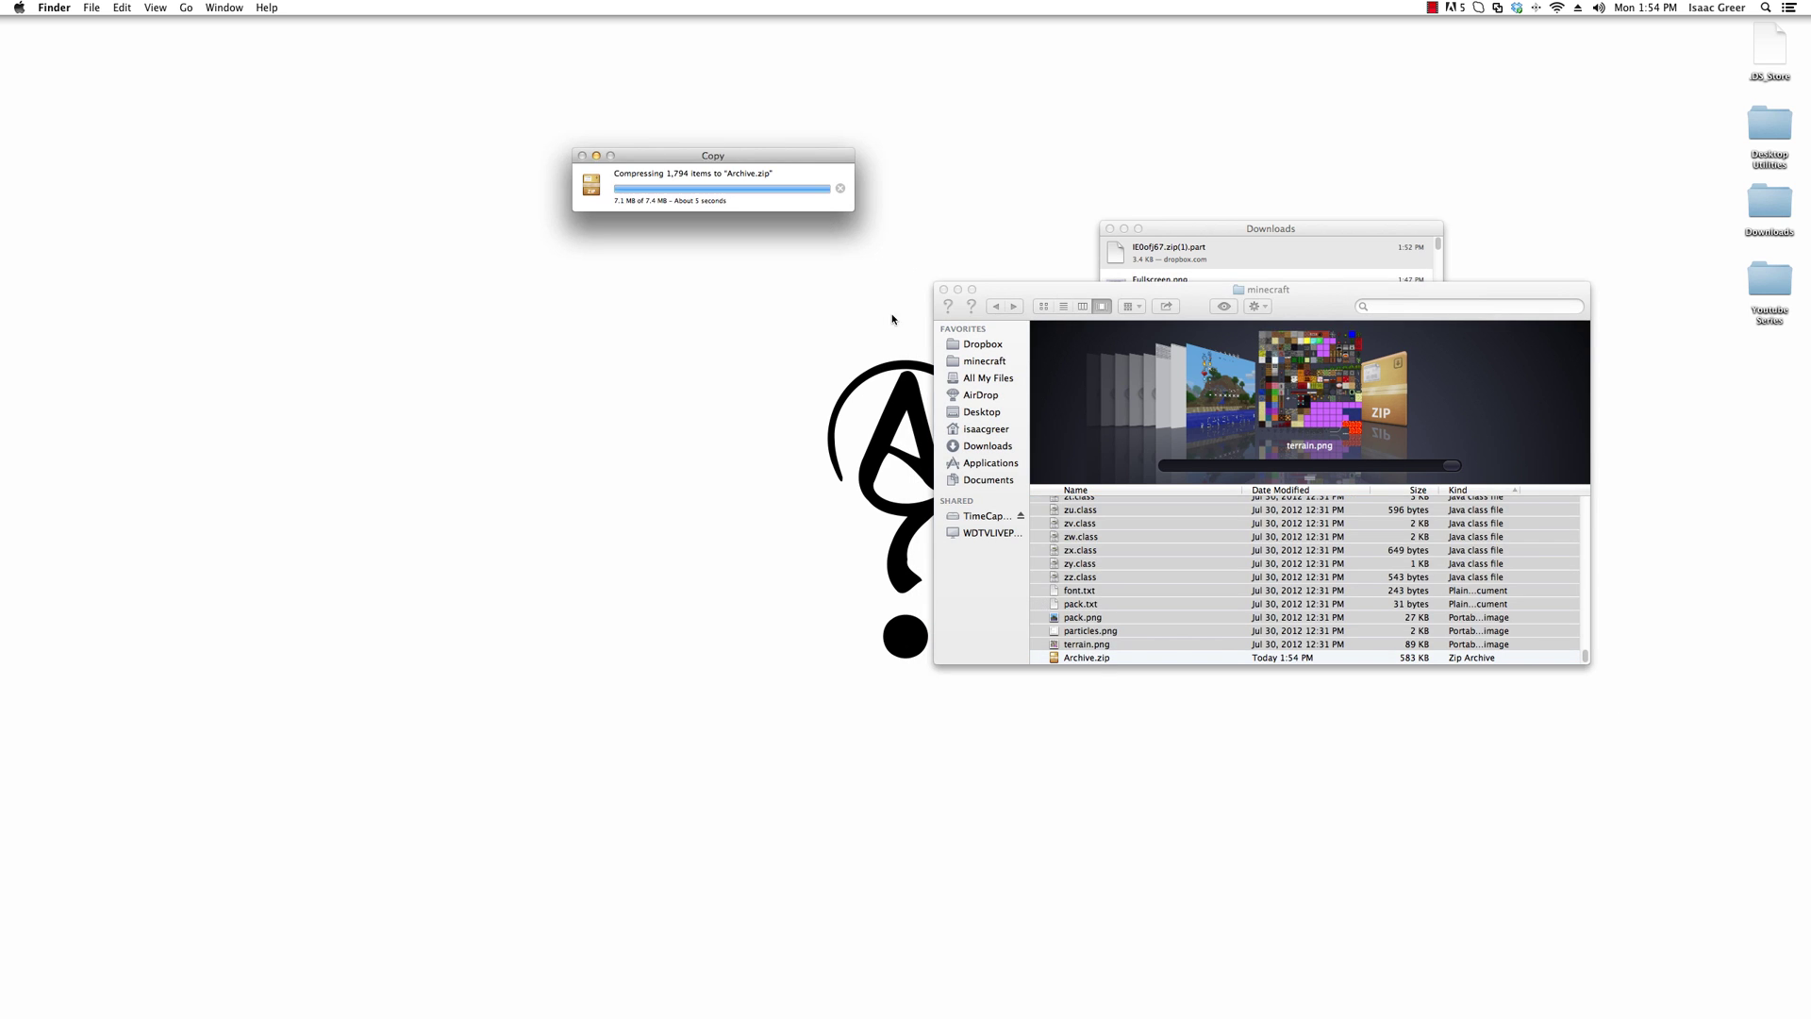
Move the new Archive.zip out of the extracted minecraft folder onto the desktop
{"action": "left_click", "coordinate": [1092, 657]}
{"action": "key", "text": "shift+Up"}
{"action": "key", "text": "shift+Up"}
{"action": "key", "text": "shift+Up"}
{"action": "key", "text": "shift+Up"}
{"action": "key", "text": "shift+Up"}
{"action": "key", "text": "shift+Up"}
{"action": "key", "text": "shift+Up"}
{"action": "key", "text": "shift+Up"}
{"action": "key", "text": "shift+Down"}
{"action": "key", "text": "shift+Down"}
{"action": "key", "text": "shift+Down"}
{"action": "key", "text": "shift+Down"}
{"action": "key", "text": "shift+Down"}
{"action": "key", "text": "shift+Down"}
{"action": "key", "text": "shift+Down"}
{"action": "key", "text": "shift+Down"}
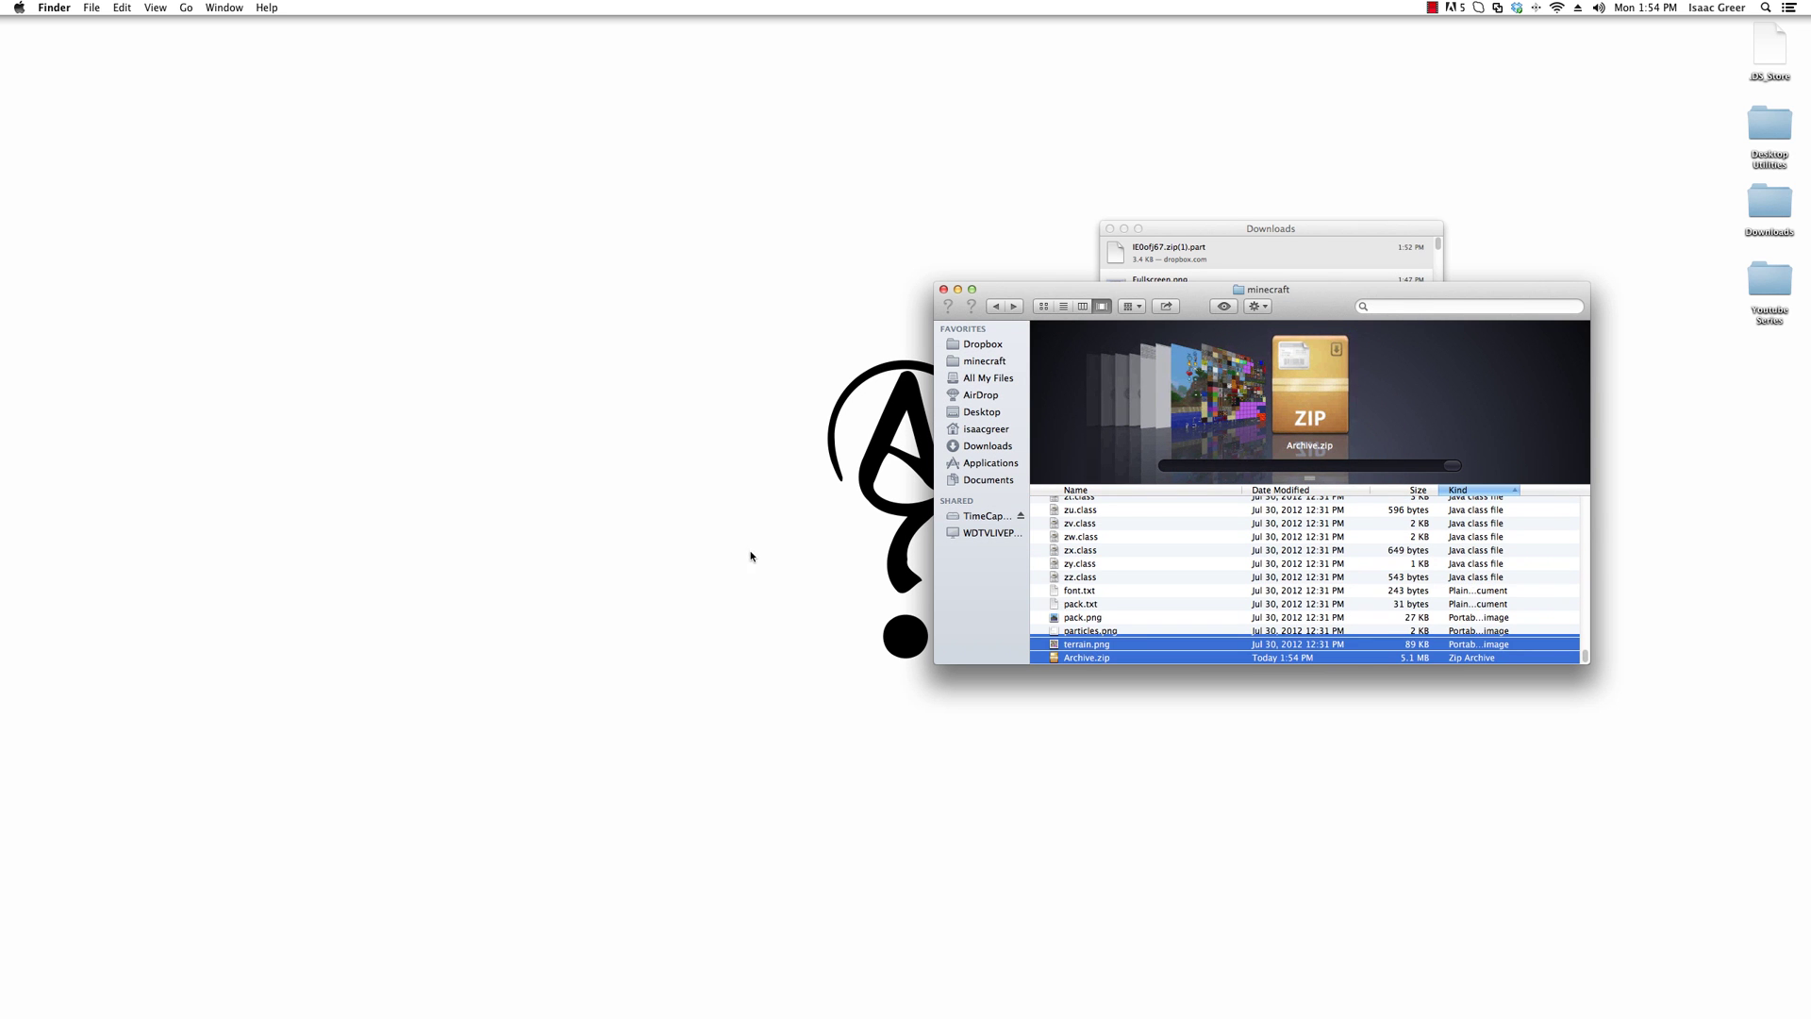
{"action": "left_click_drag", "start_coordinate": [1085, 654], "coordinate": [775, 569]}
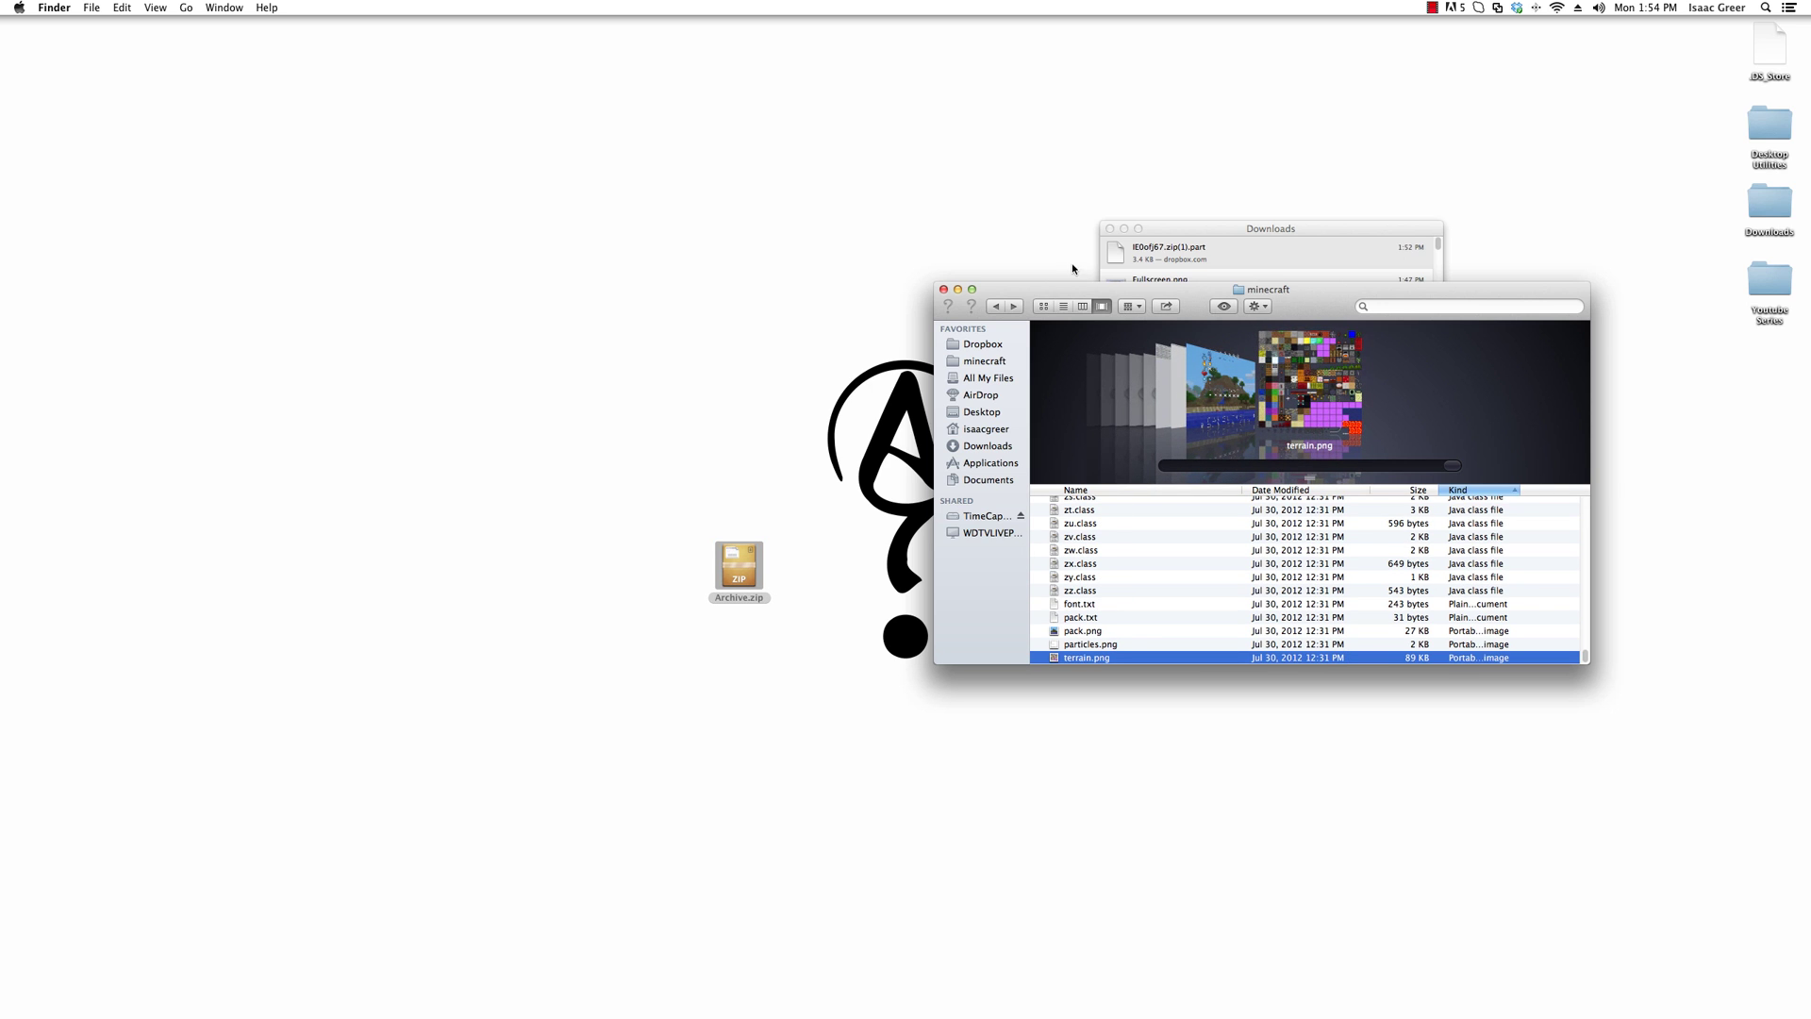
Go back to the bin folder and move the extracted minecraft folder and the old minecraft.jar to the Trash
{"action": "left_click", "coordinate": [994, 306]}
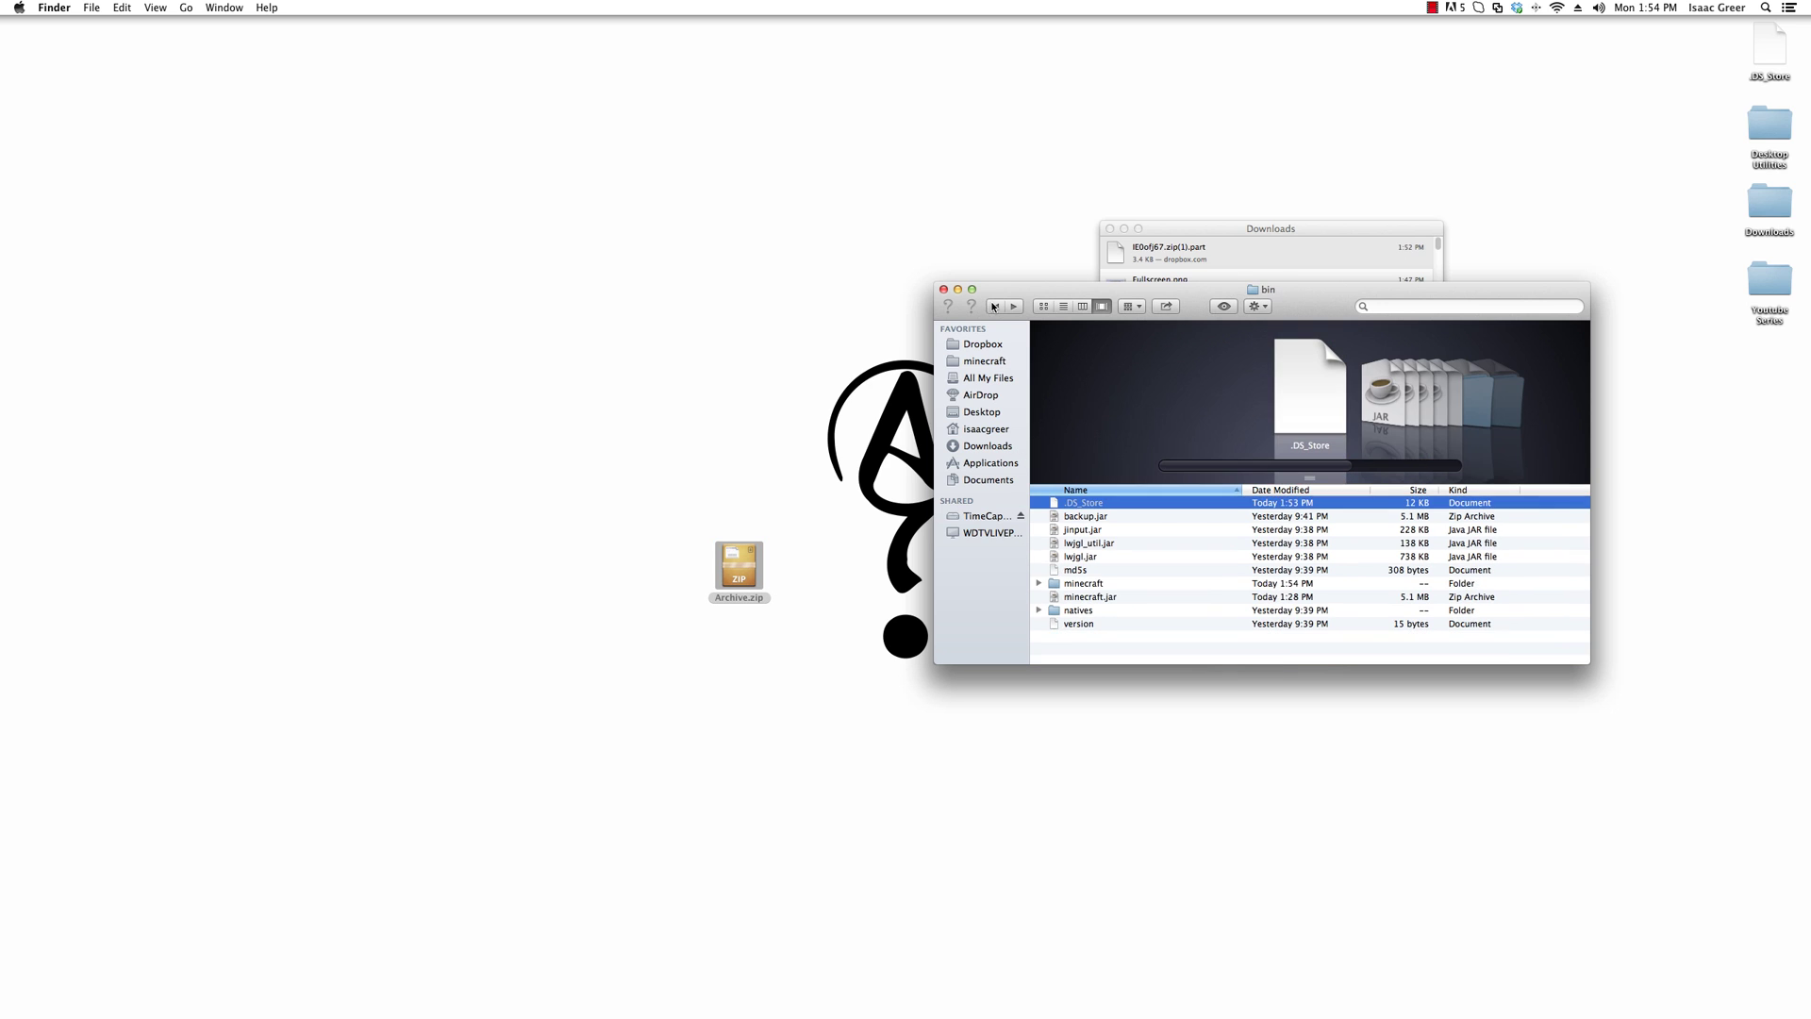
{"action": "right_click", "coordinate": [1080, 586]}
{"action": "left_click", "coordinate": [1146, 612]}
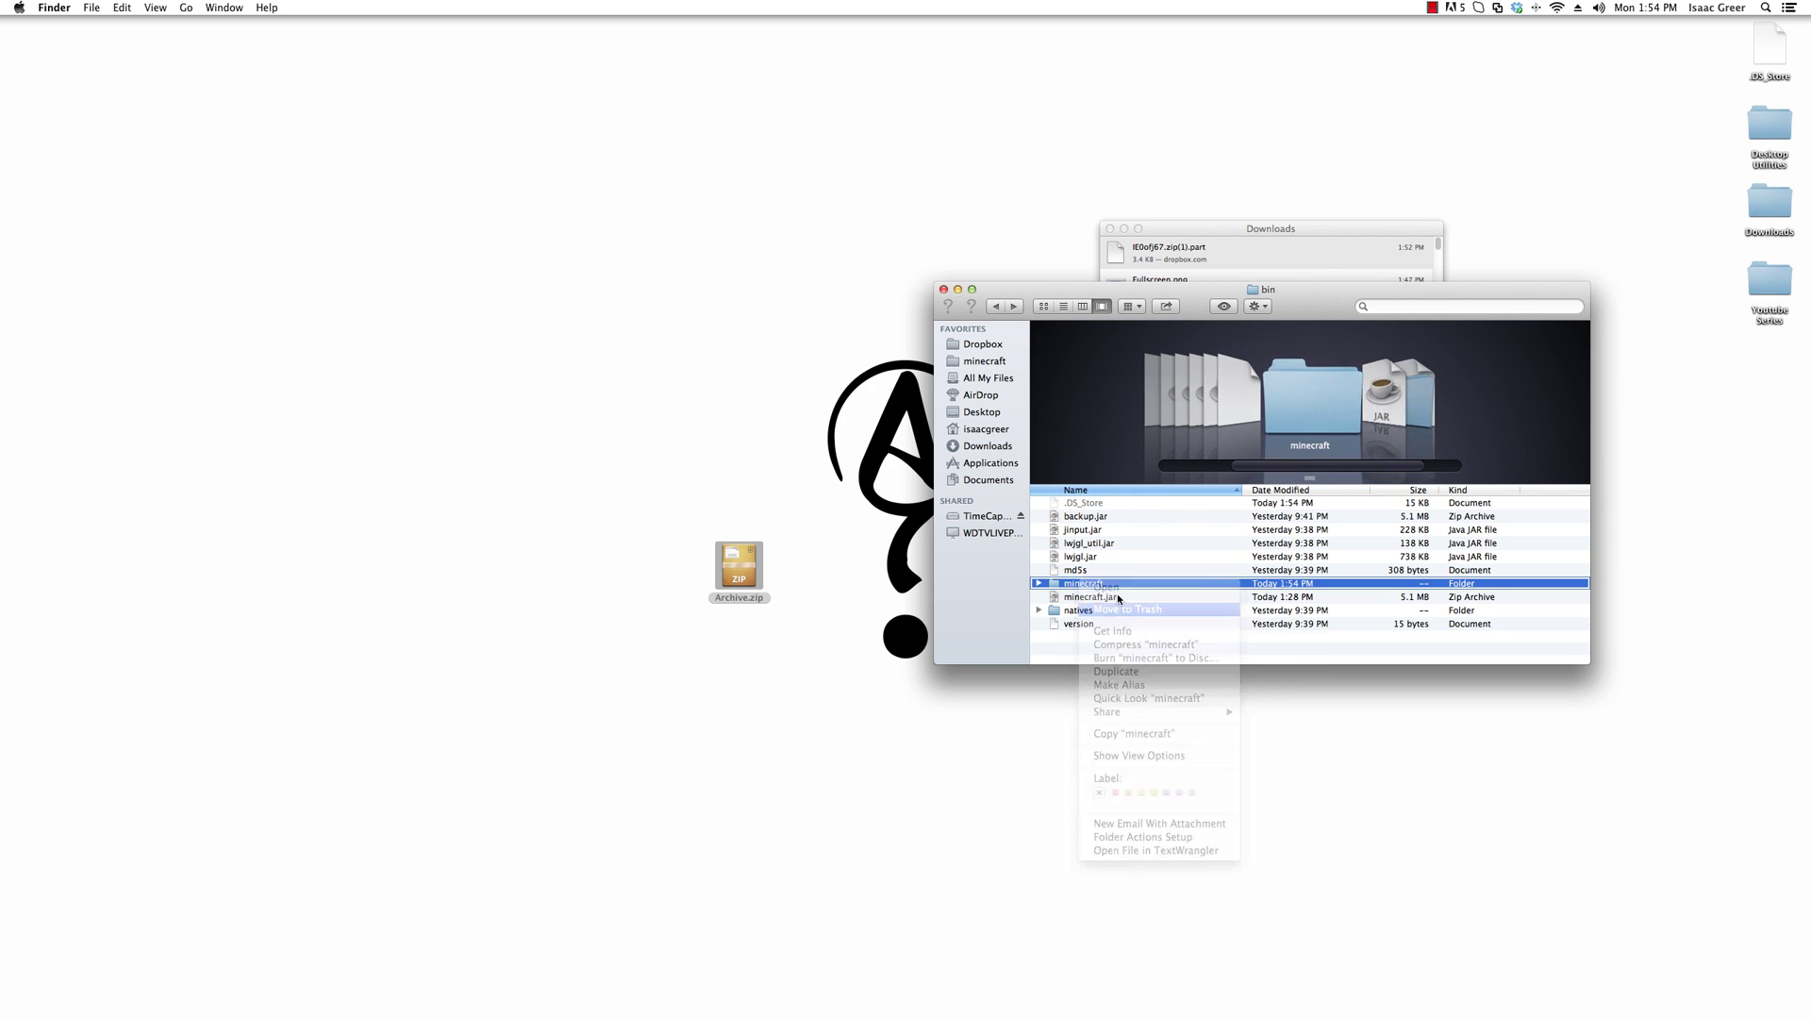
{"action": "right_click", "coordinate": [1099, 585]}
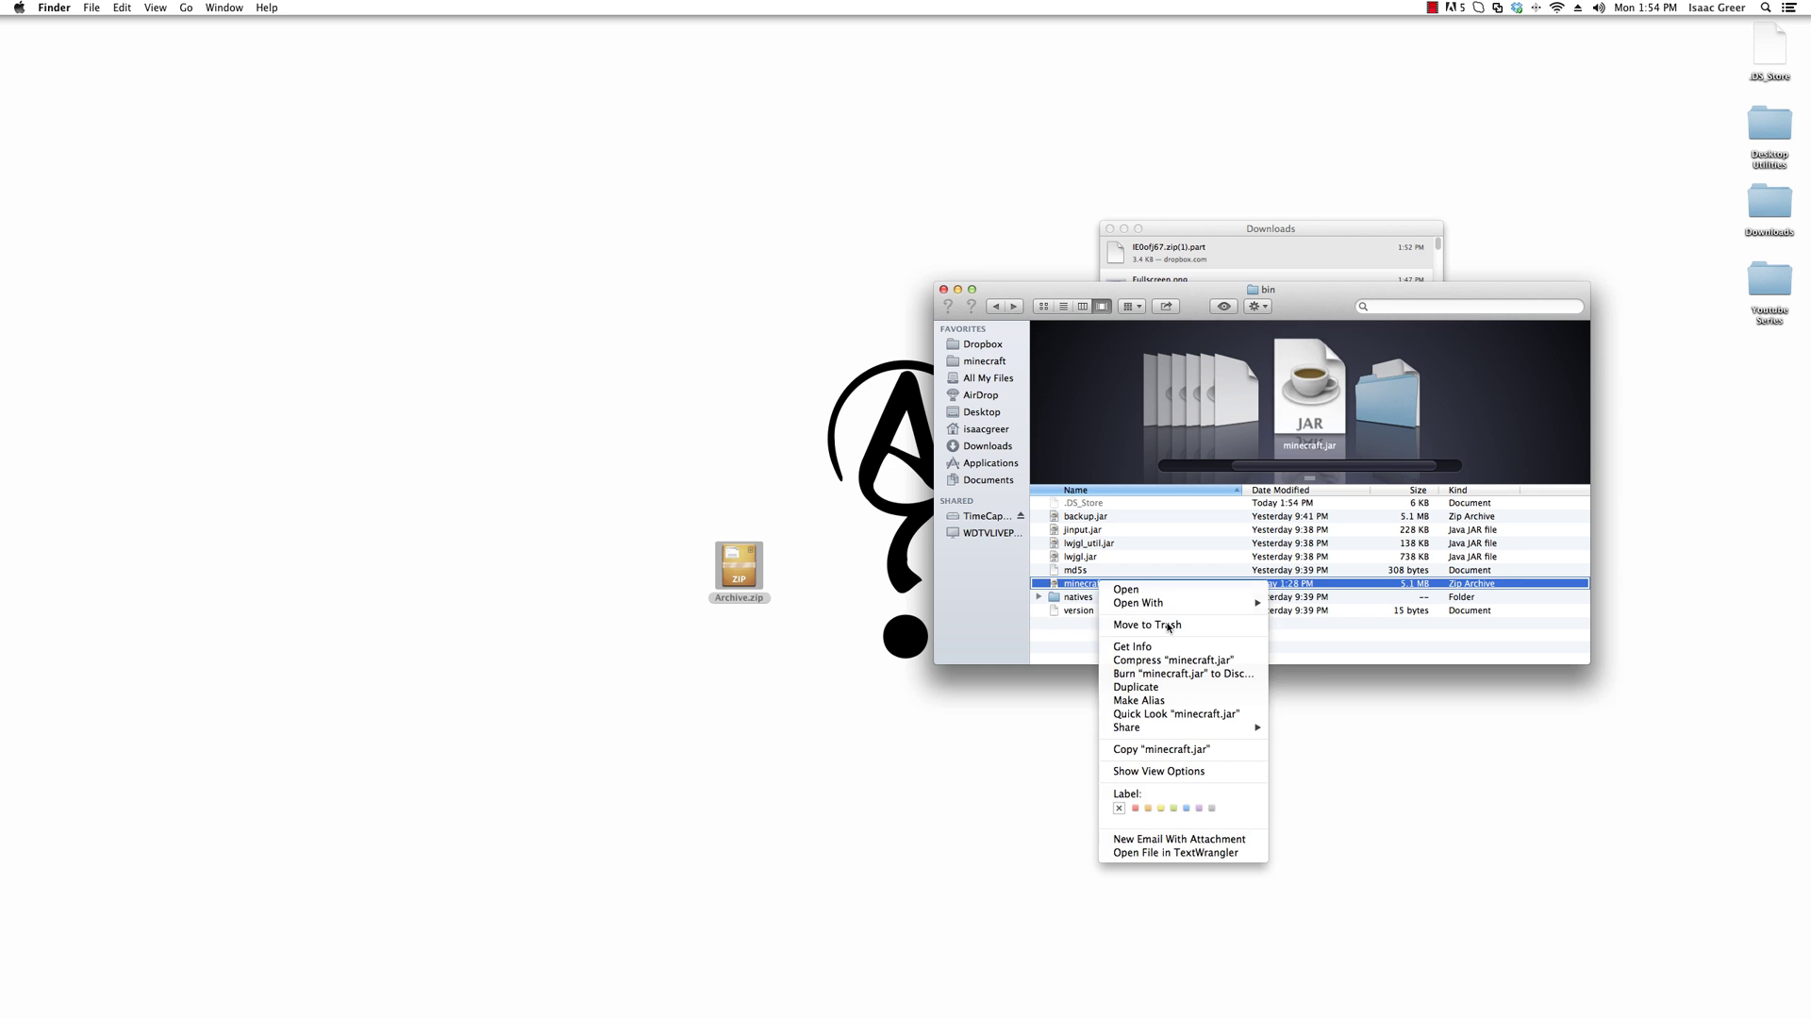
{"action": "left_click", "coordinate": [1170, 624]}
Move Archive.zip from the desktop into the bin folder and rename it as minecraft.jar, accepting the .jar extension
{"action": "left_click_drag", "start_coordinate": [740, 568], "coordinate": [1074, 628]}
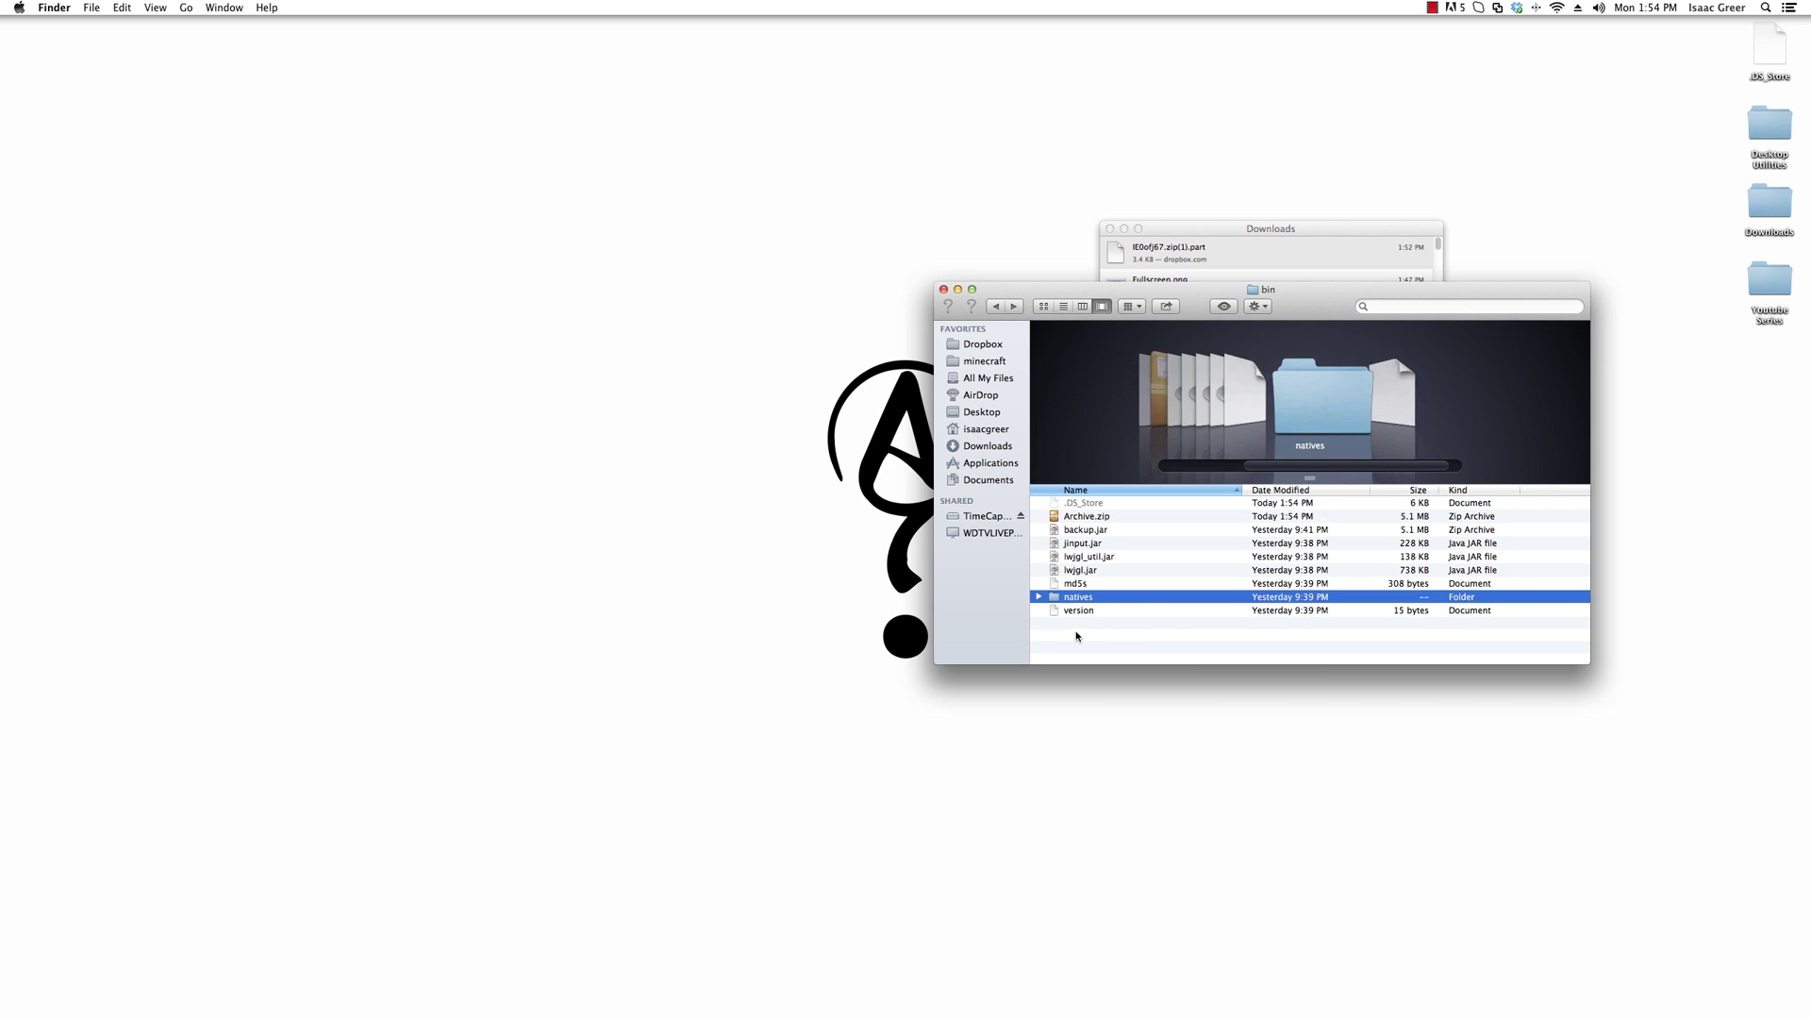
{"action": "left_click", "coordinate": [1108, 517]}
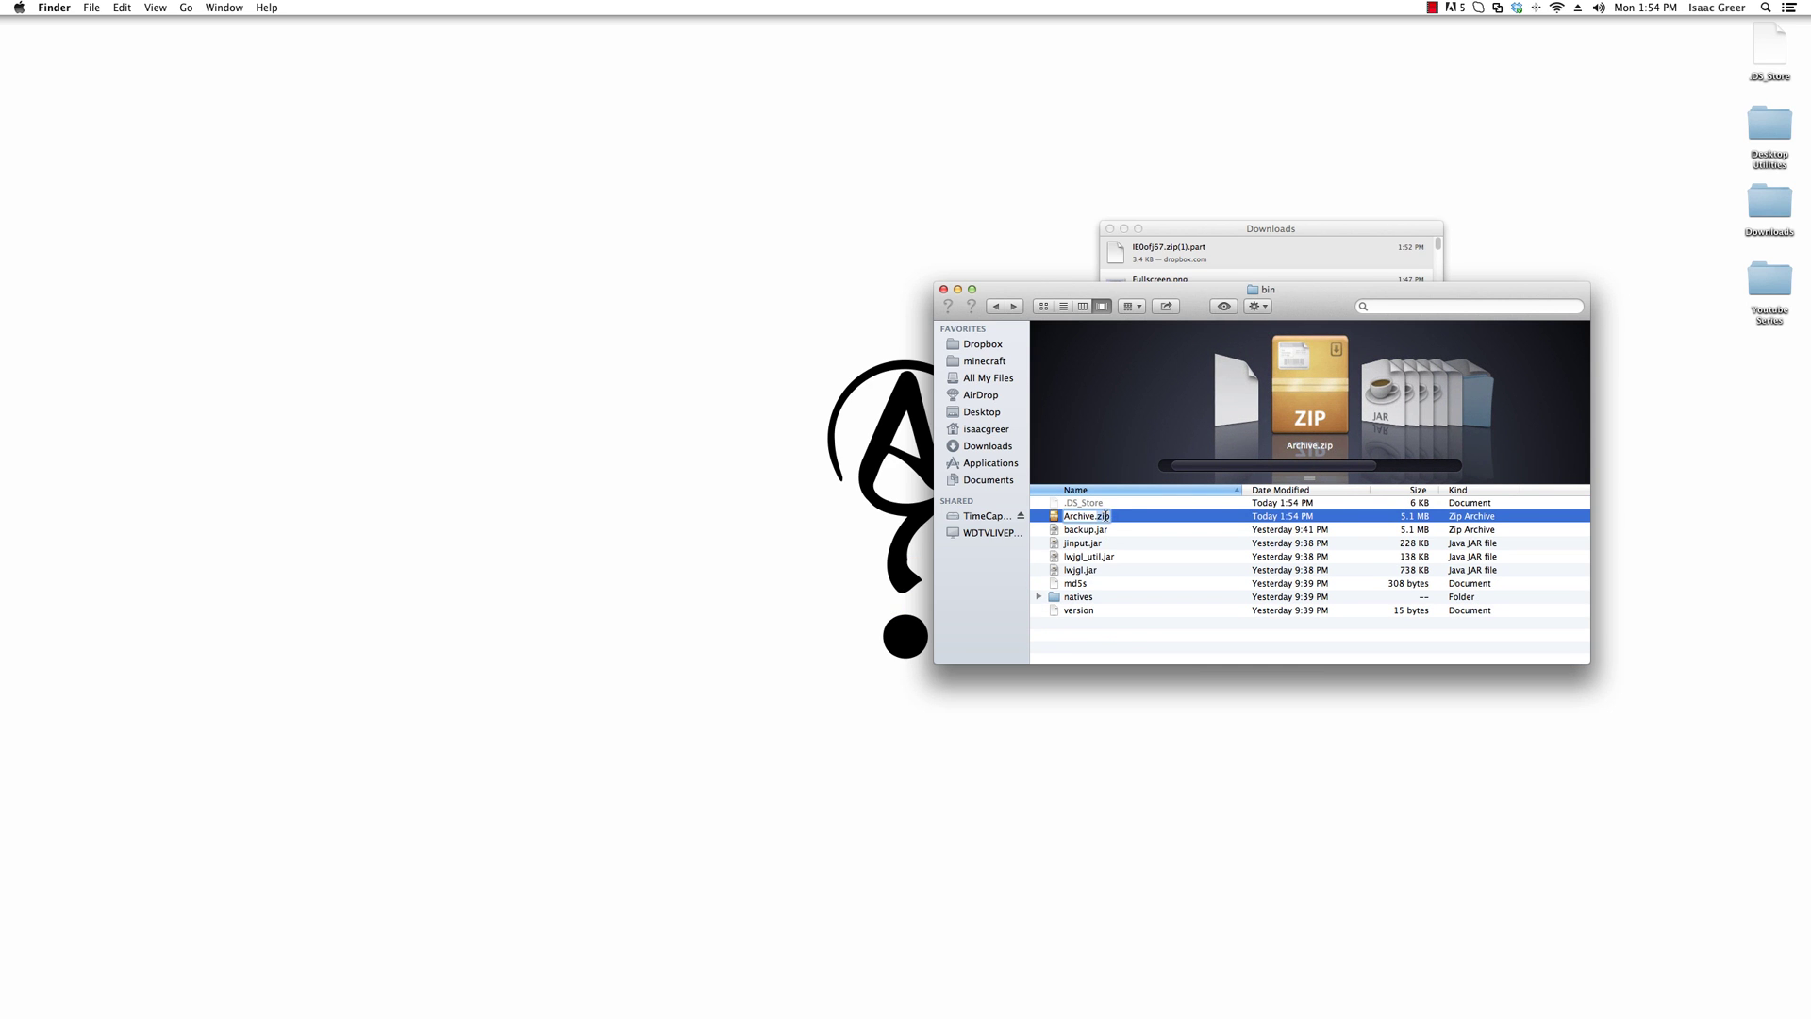
{"action": "type", "text": "minecraft.jar"}
{"action": "key", "text": "Return"}
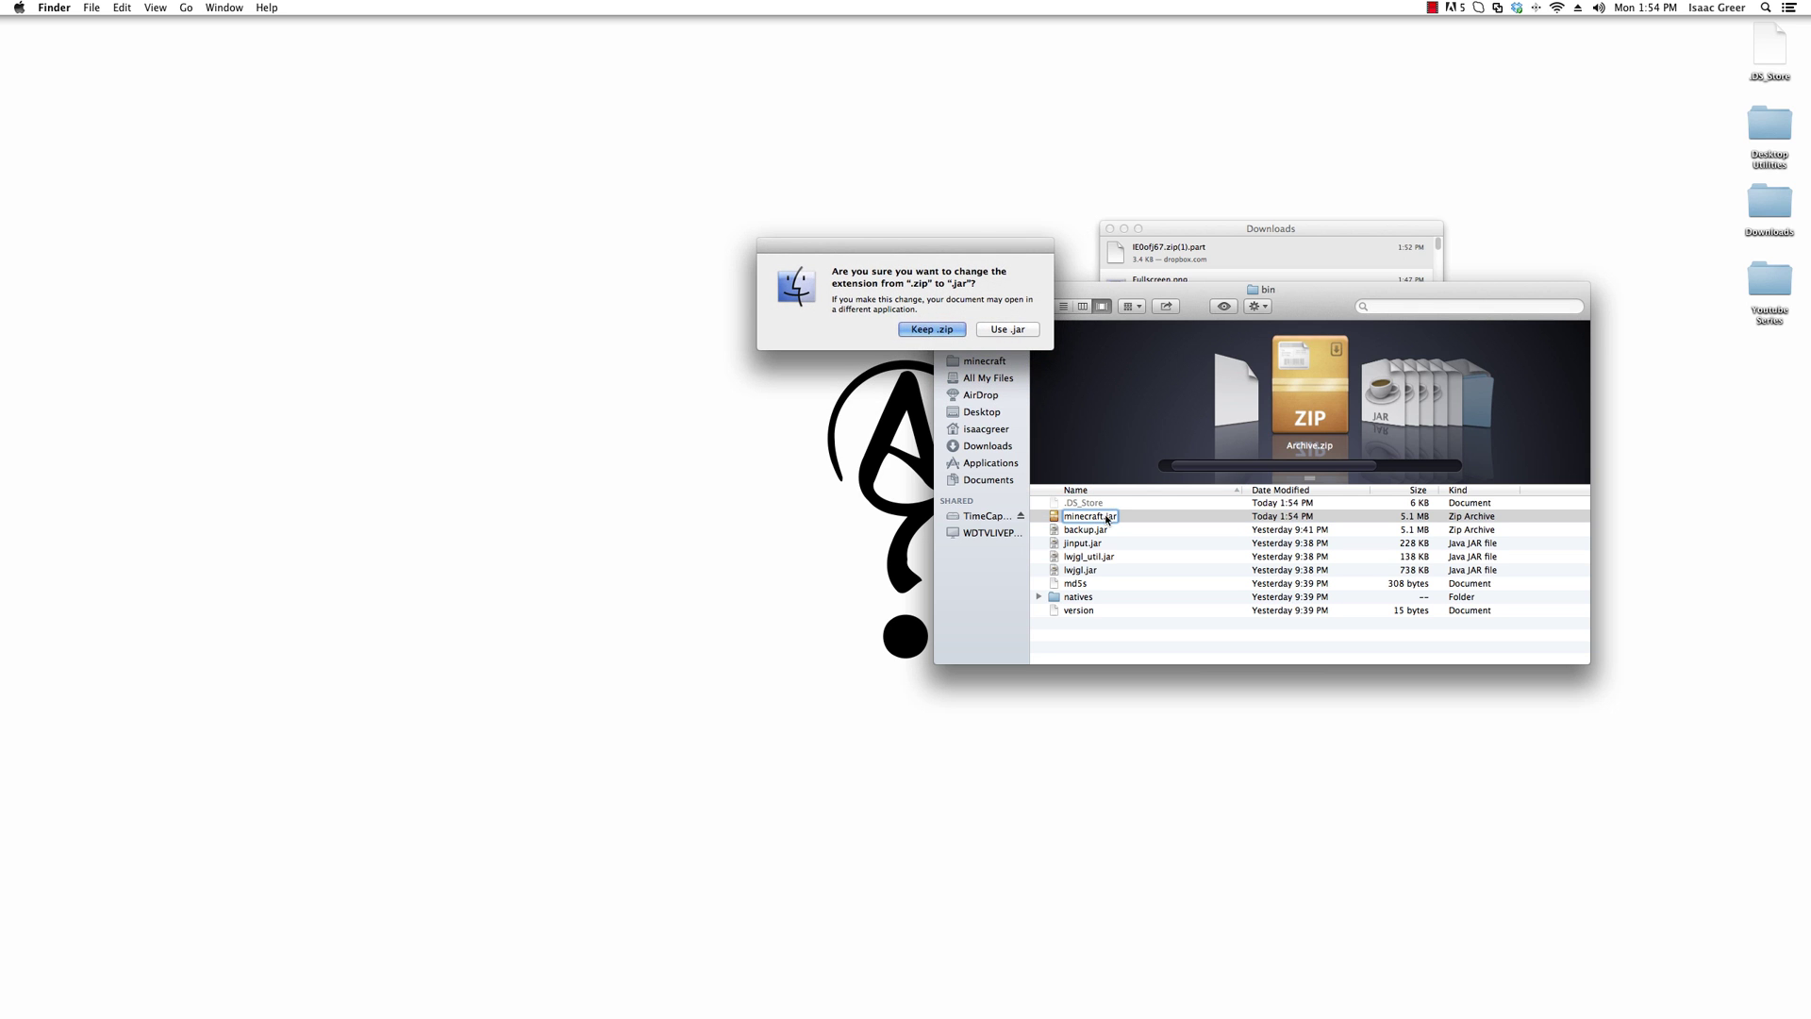
{"action": "left_click", "coordinate": [1007, 329]}
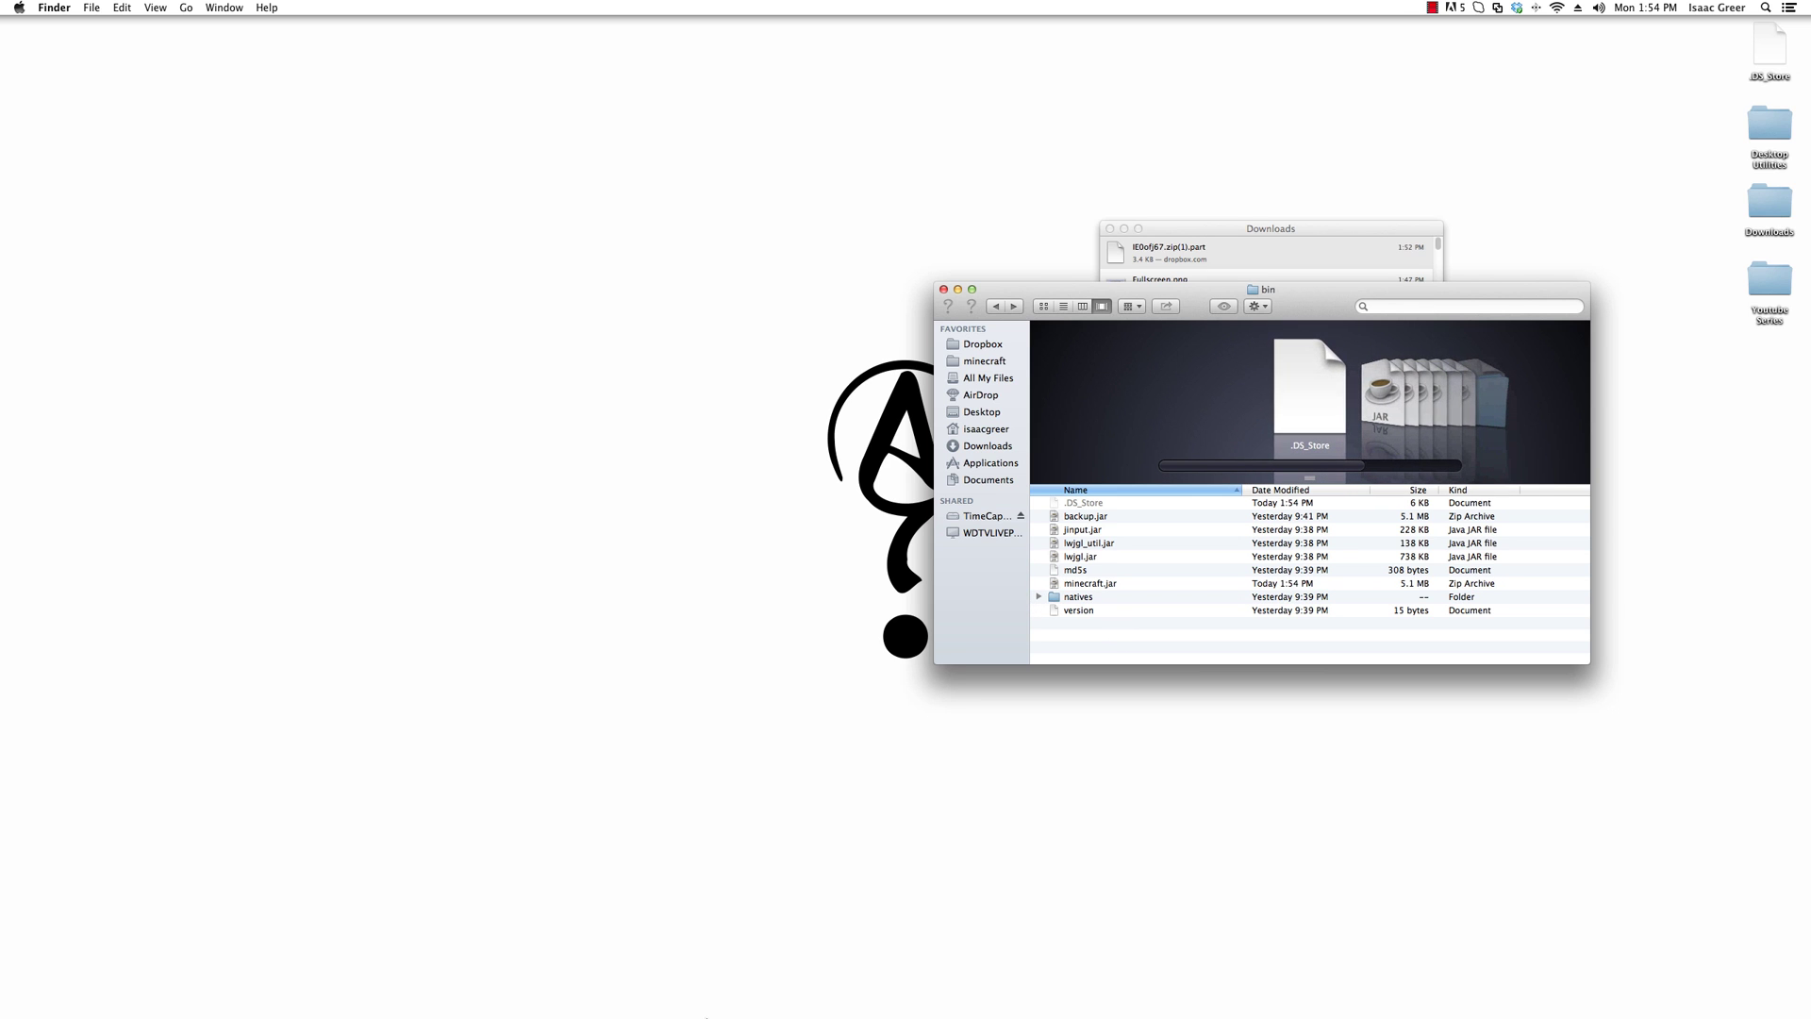
Launch Minecraft and switch its game window to full screen
{"action": "mouse_move", "coordinate": [706, 1016]}
{"action": "mouse_move", "coordinate": [870, 1014]}
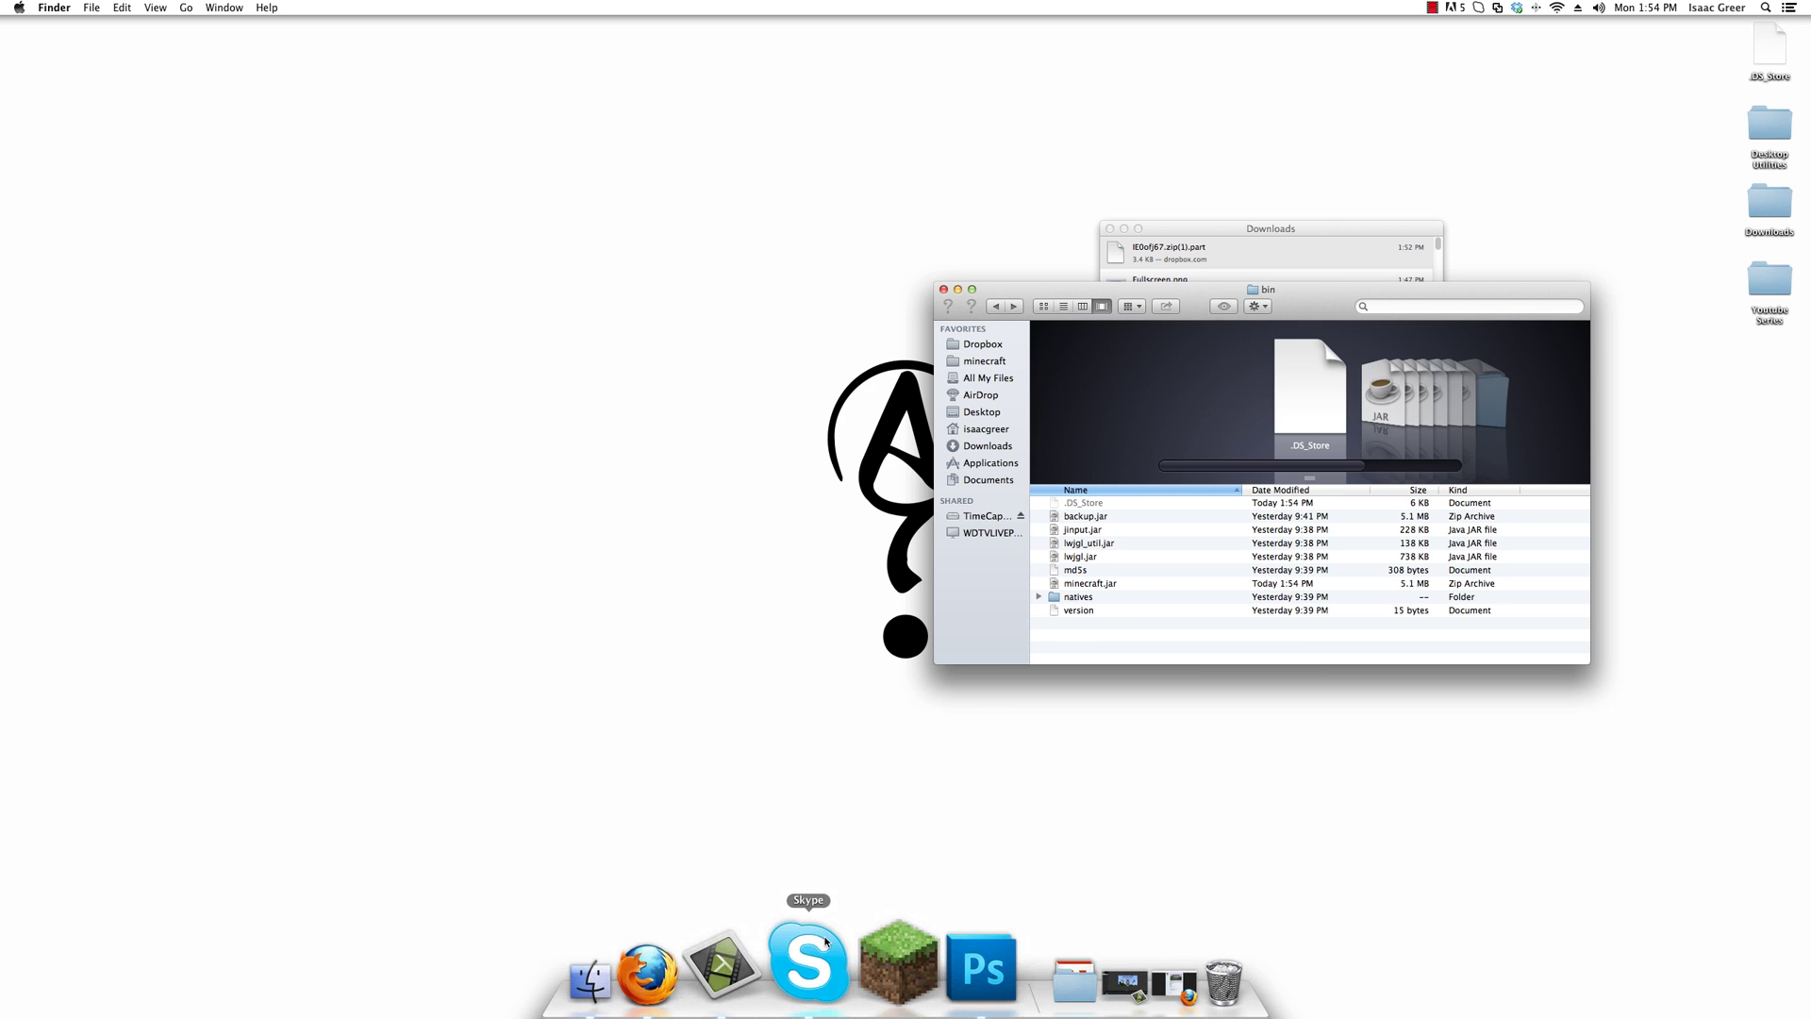
{"action": "left_click", "coordinate": [853, 933]}
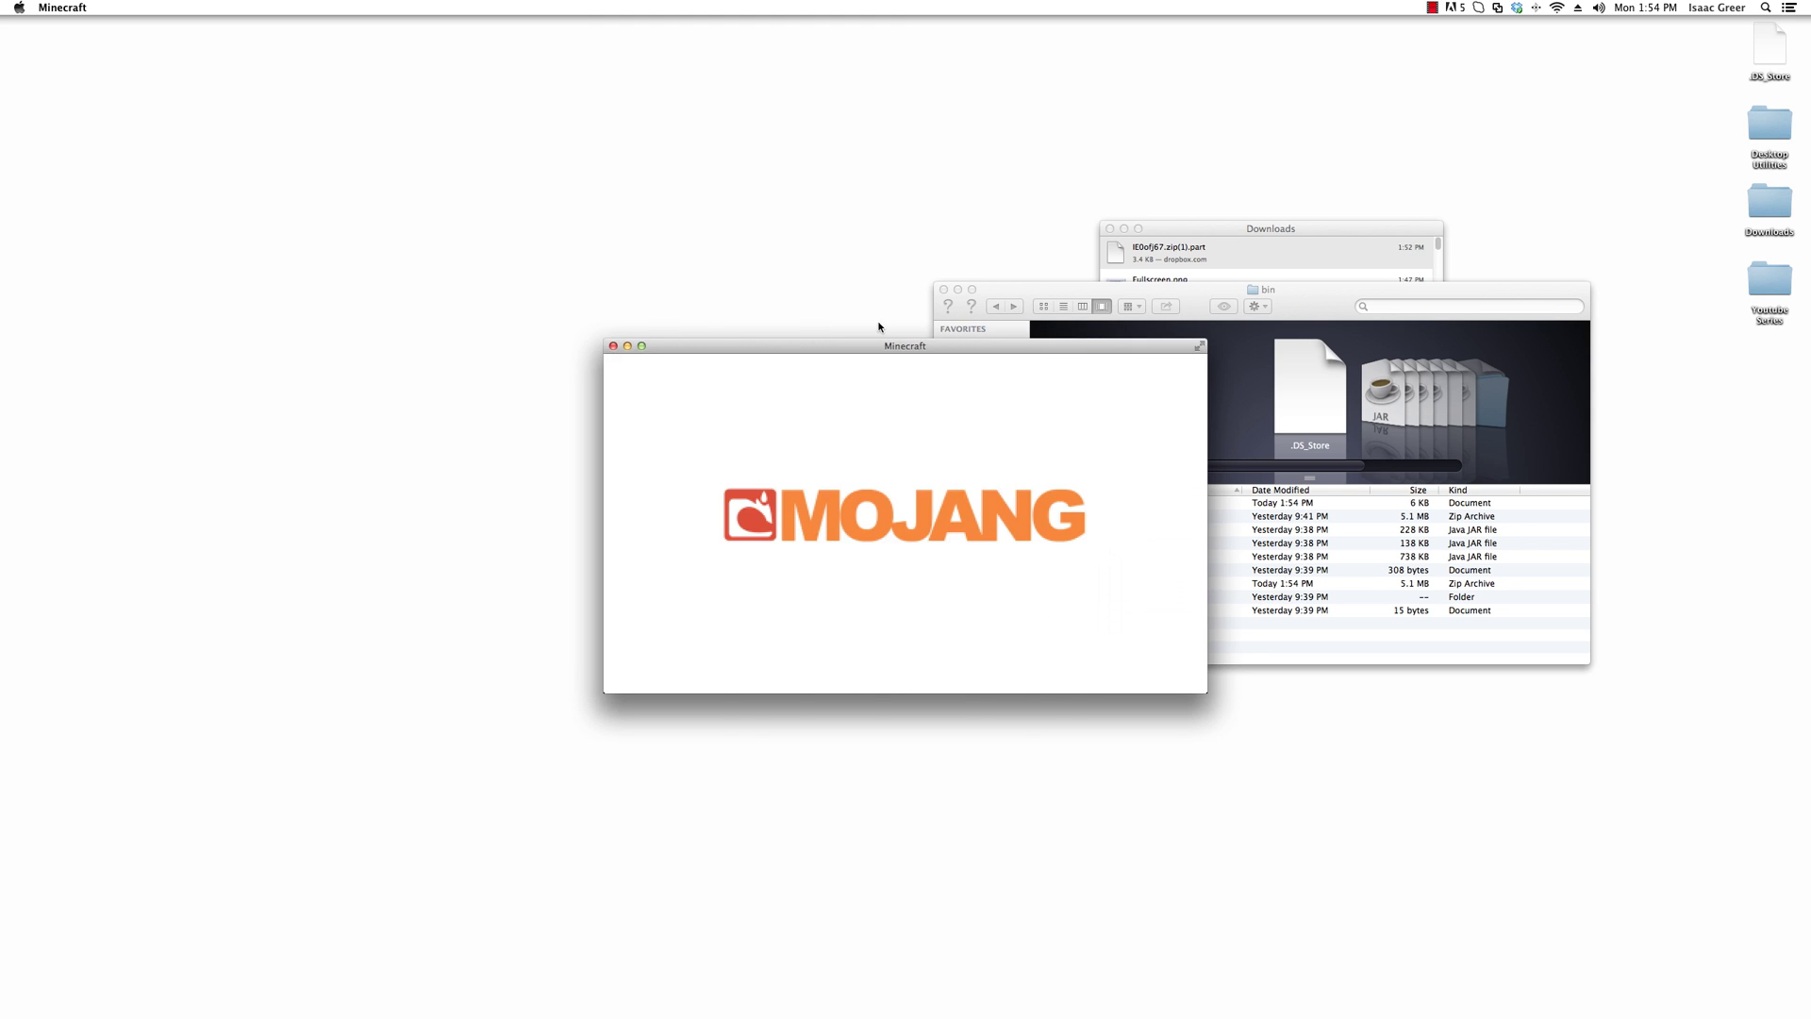
{"action": "left_click", "coordinate": [1200, 346]}
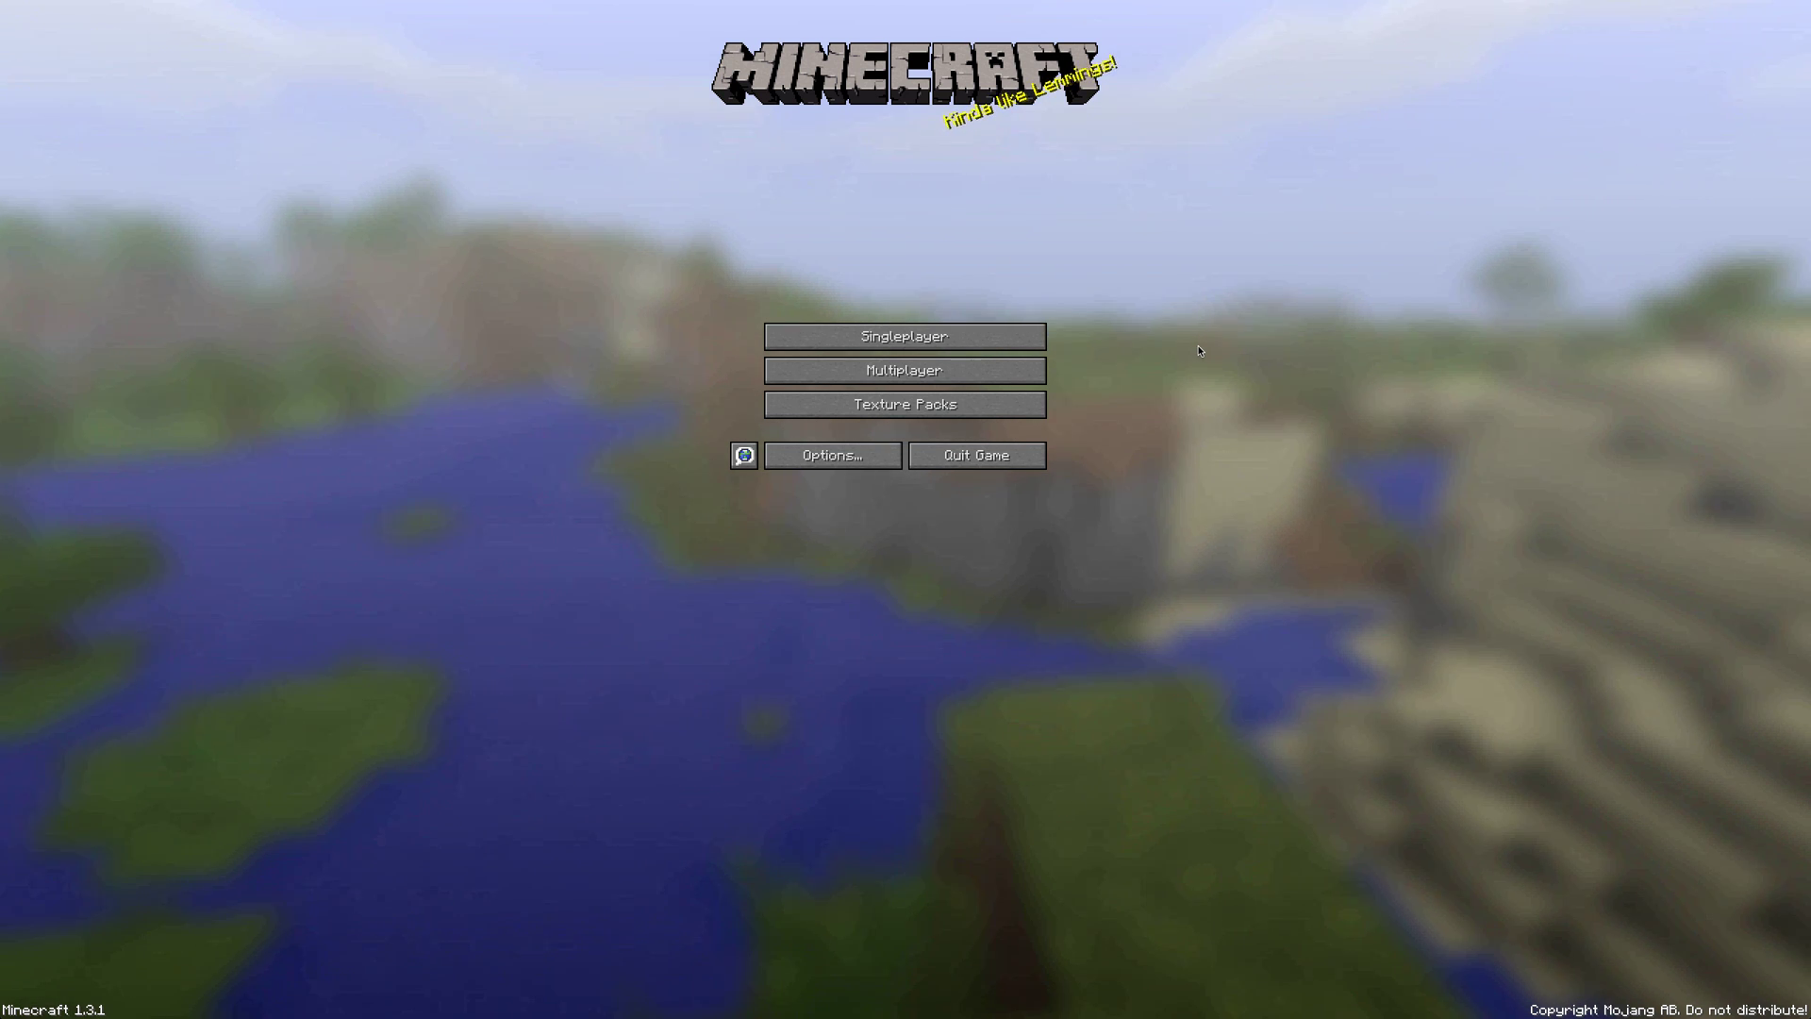